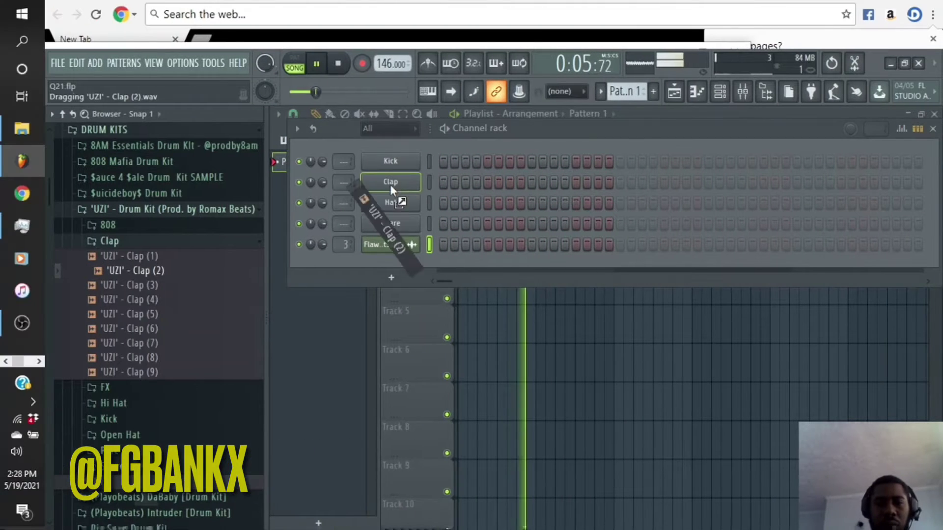
Load the 'UZI' - Clap (2) sample onto the Clap channel and place claps on steps 9, 25, 41 and 57
{"action": "left_click_drag", "start_coordinate": [389, 185], "coordinate": [390, 183]}
{"action": "key", "text": "space"}
{"action": "left_click", "coordinate": [531, 182]}
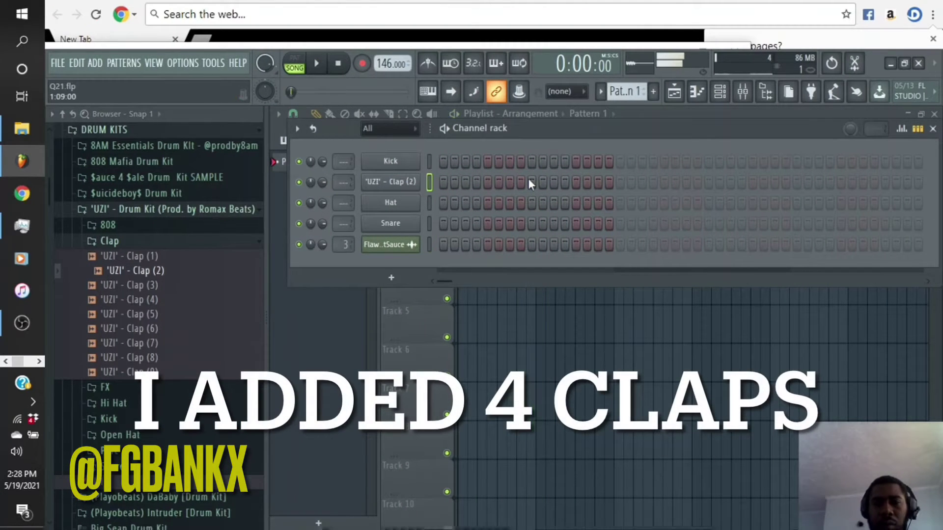
{"action": "left_click", "coordinate": [709, 182]}
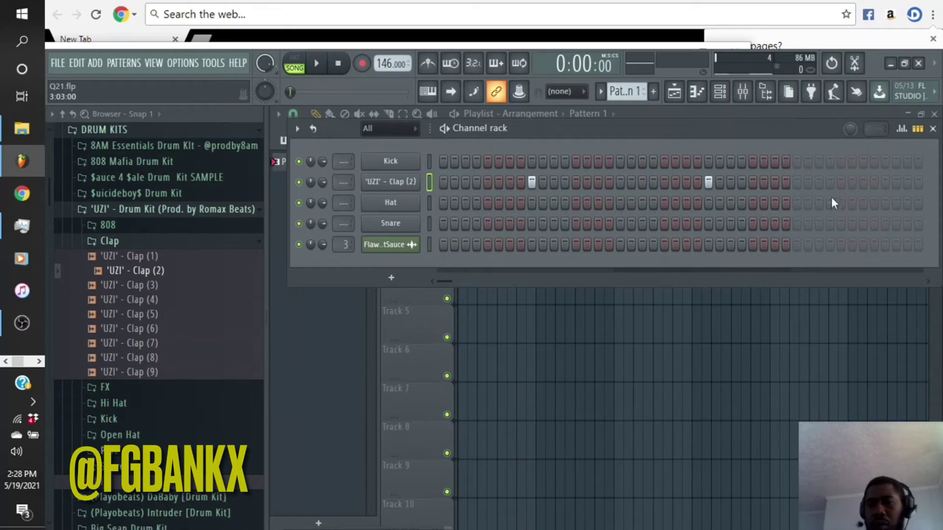
{"action": "left_click", "coordinate": [885, 182]}
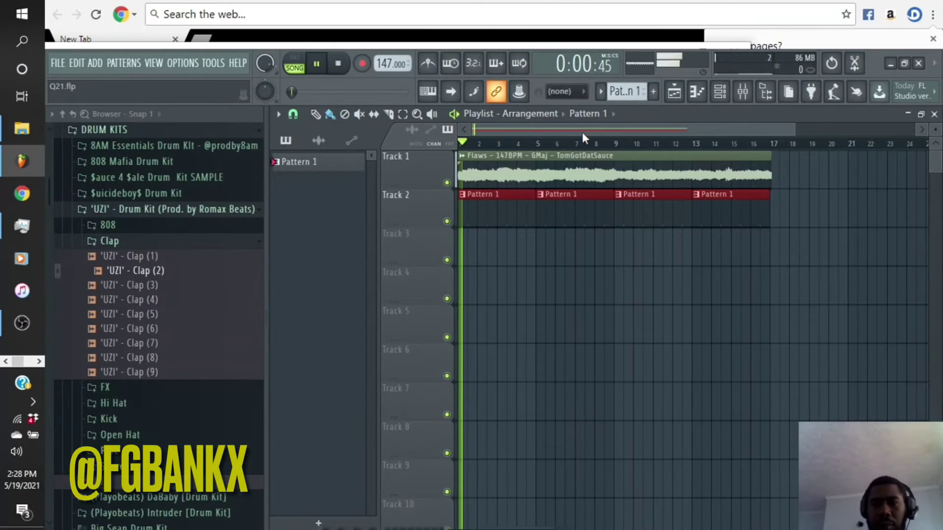
Load 'UZI' - Snare (2) from the kit's Snare folder onto the Snare channel of the channel rack
{"action": "left_click", "coordinate": [719, 91]}
{"action": "left_click", "coordinate": [107, 240]}
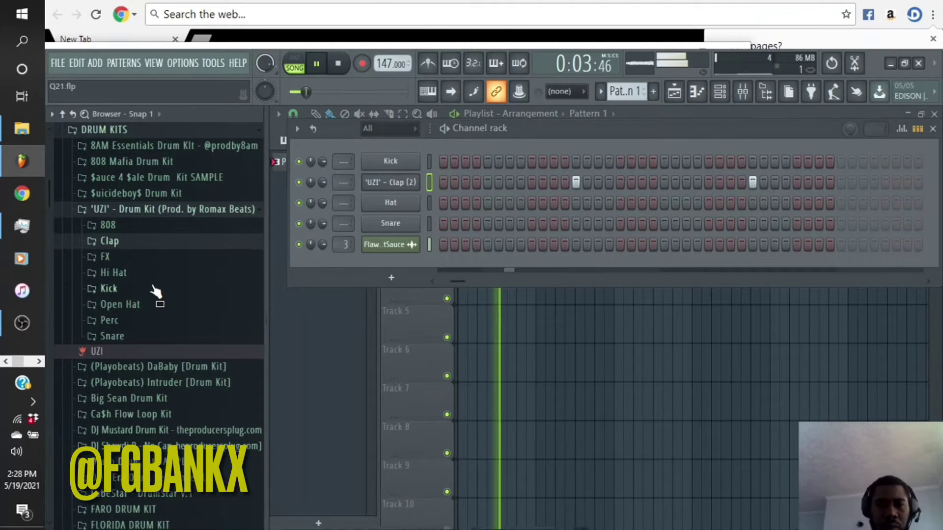
{"action": "left_click", "coordinate": [134, 335]}
{"action": "left_click", "coordinate": [134, 338]}
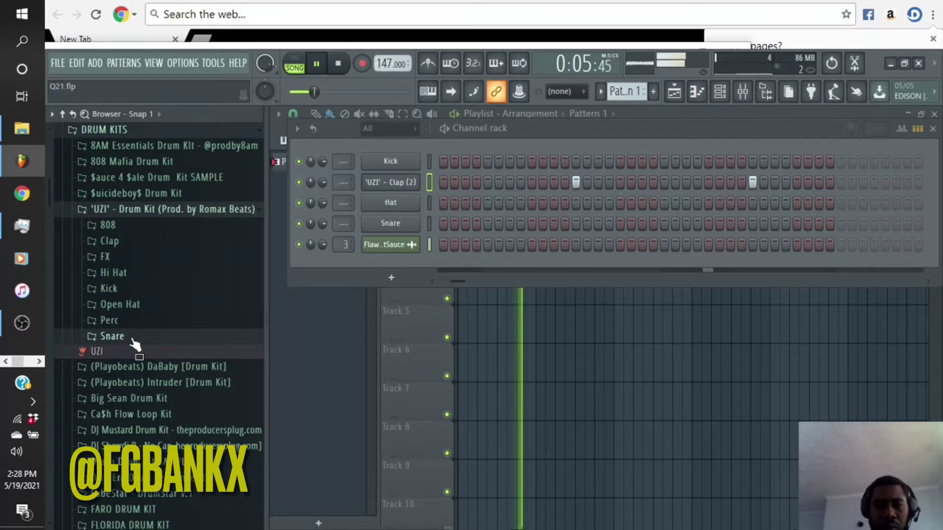
{"action": "left_click", "coordinate": [135, 339]}
{"action": "left_click", "coordinate": [141, 365]}
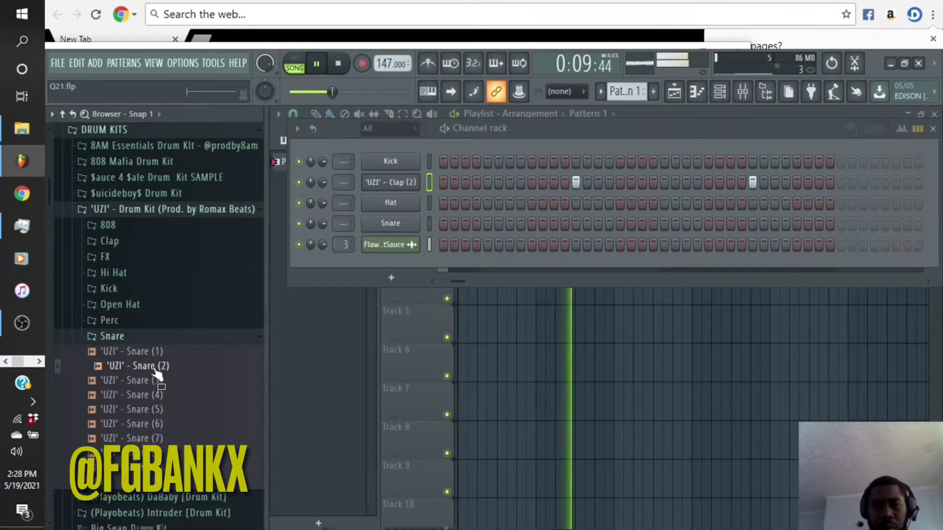
{"action": "left_click_drag", "start_coordinate": [379, 247], "coordinate": [393, 222]}
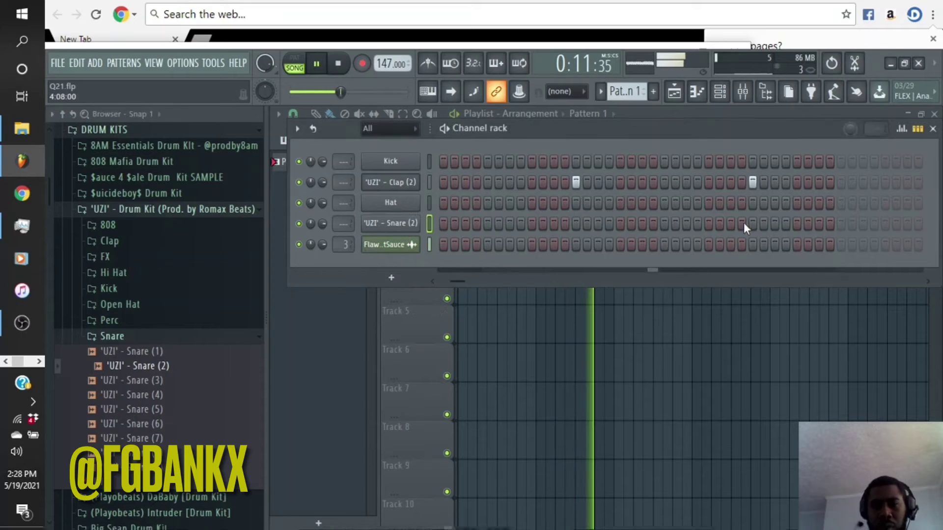
Place snare hits on steps 27, 39, 61 and 63 of Pattern 1
{"action": "left_click", "coordinate": [797, 224]}
{"action": "left_click", "coordinate": [819, 224]}
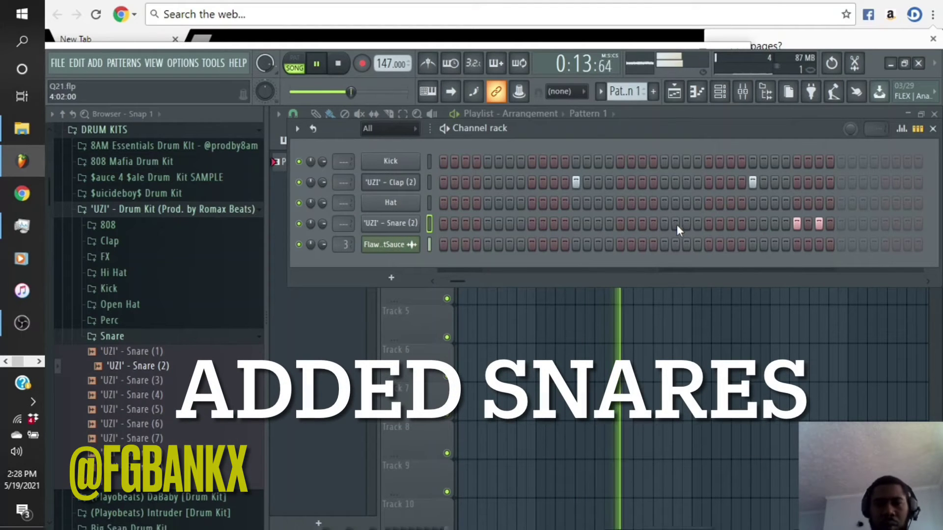
{"action": "left_click", "coordinate": [554, 224]}
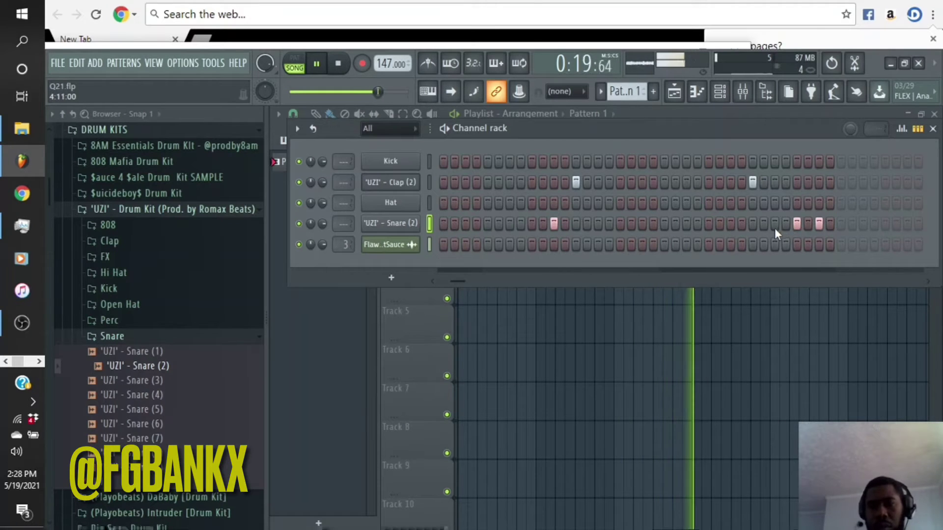
{"action": "left_click_drag", "start_coordinate": [459, 281], "coordinate": [442, 284]}
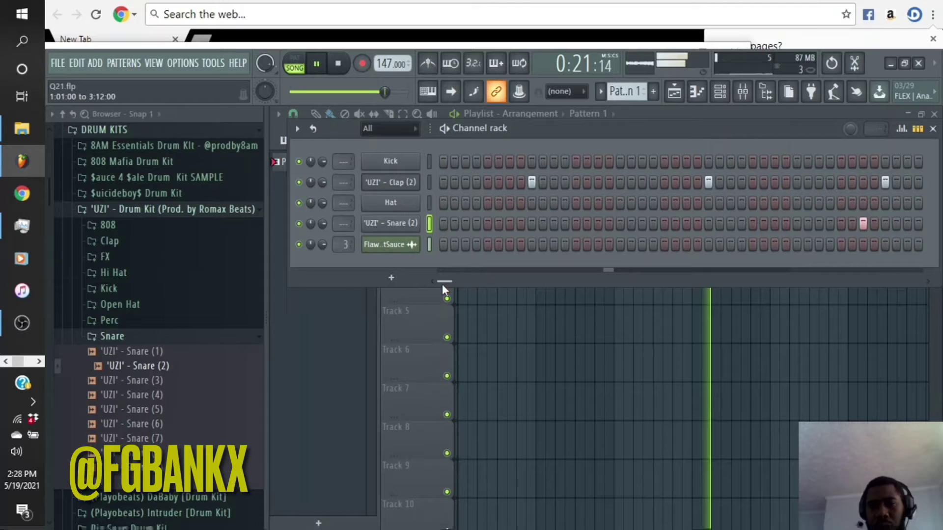
{"action": "left_click", "coordinate": [731, 226]}
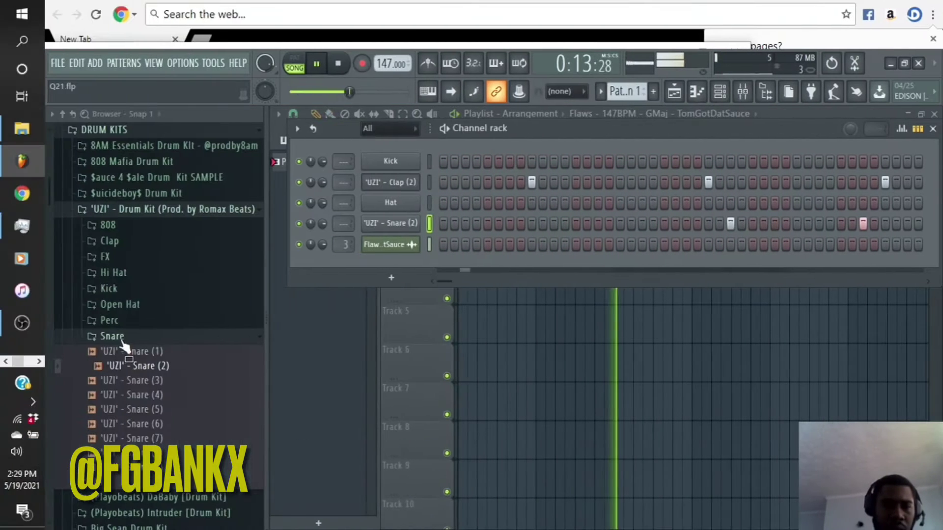
Load 'UZI' - Kick (1) from the kit's Kick folder onto the Kick channel
{"action": "left_click_drag", "start_coordinate": [121, 336], "coordinate": [114, 282]}
{"action": "left_click", "coordinate": [114, 286]}
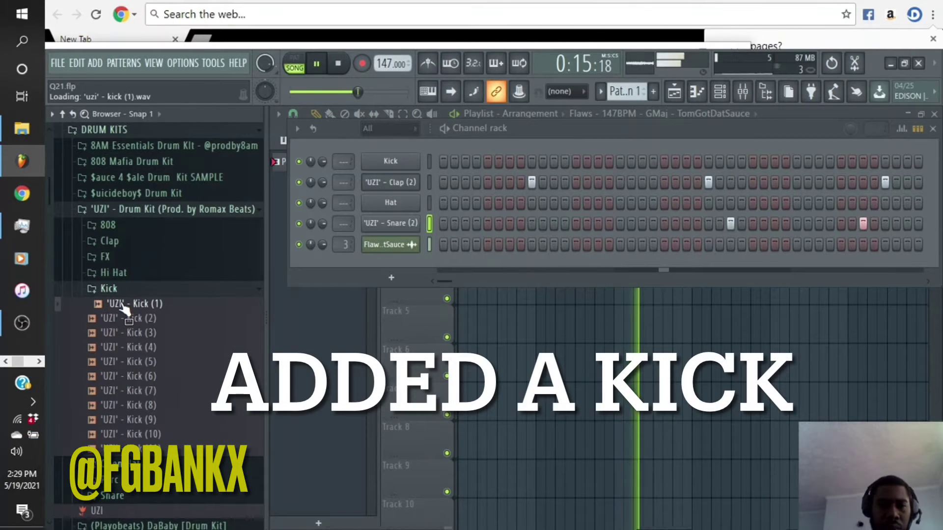
{"action": "left_click_drag", "start_coordinate": [123, 307], "coordinate": [383, 163]}
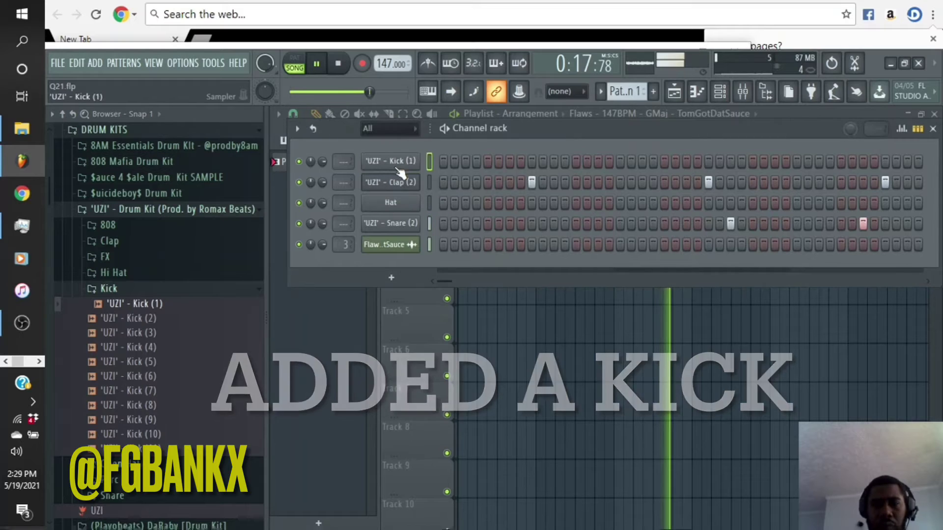
Place kick hits on steps 1, 21, 33 and 53
{"action": "left_click", "coordinate": [443, 161]}
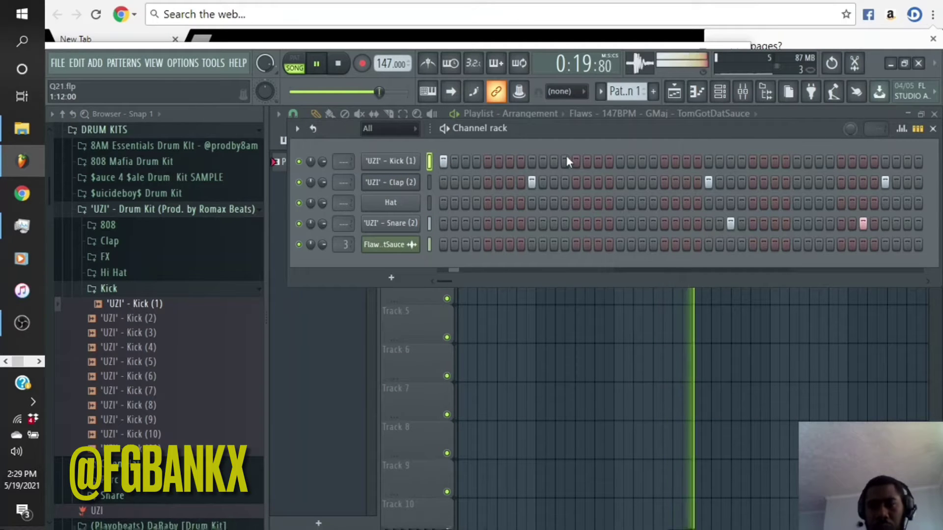
{"action": "left_click", "coordinate": [665, 161]}
{"action": "left_click", "coordinate": [796, 161]}
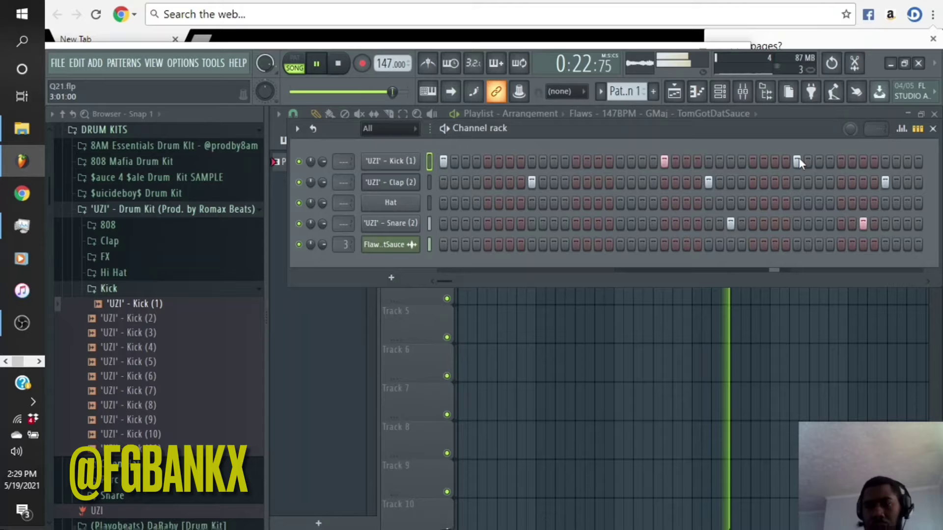
{"action": "left_click", "coordinate": [927, 281]}
{"action": "left_click", "coordinate": [927, 281]}
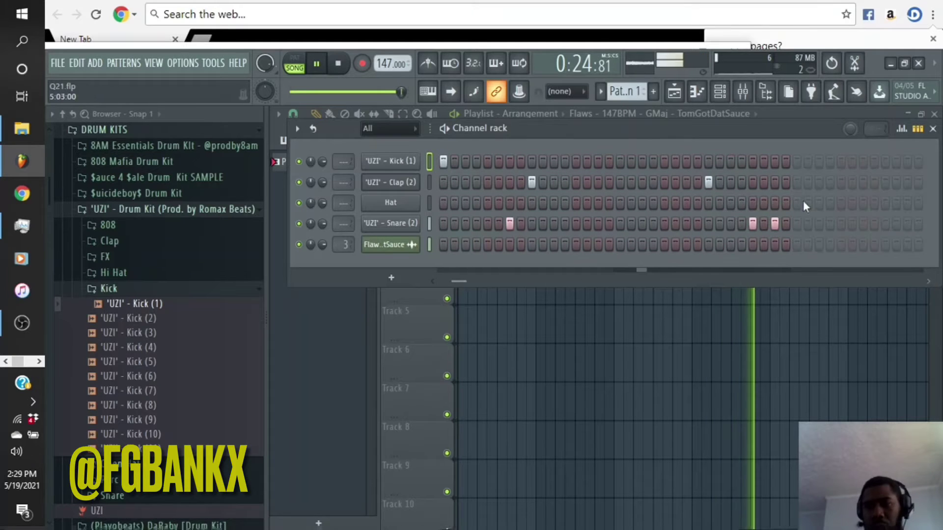
{"action": "left_click", "coordinate": [663, 162]}
Add kick hits on steps 39 and 59
{"action": "left_click_drag", "start_coordinate": [453, 280], "coordinate": [415, 276]}
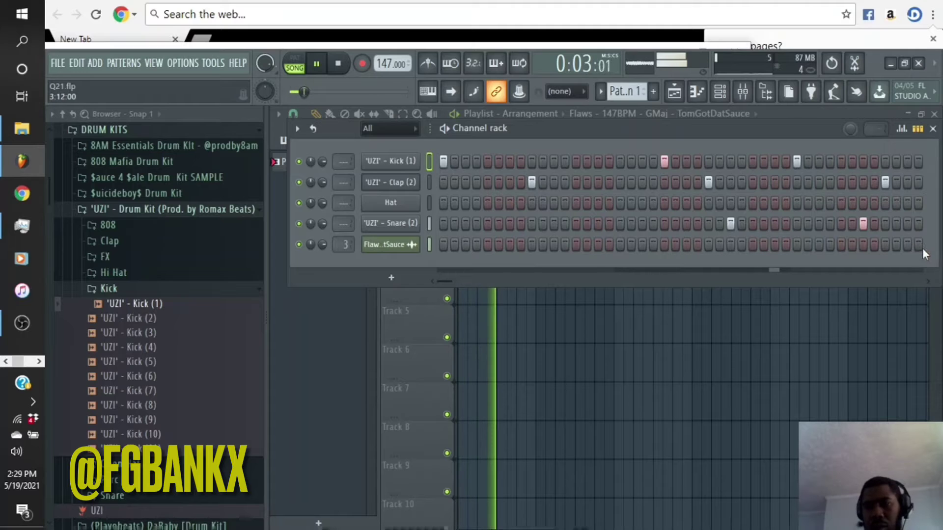
{"action": "left_click", "coordinate": [927, 280]}
{"action": "left_click", "coordinate": [774, 162]}
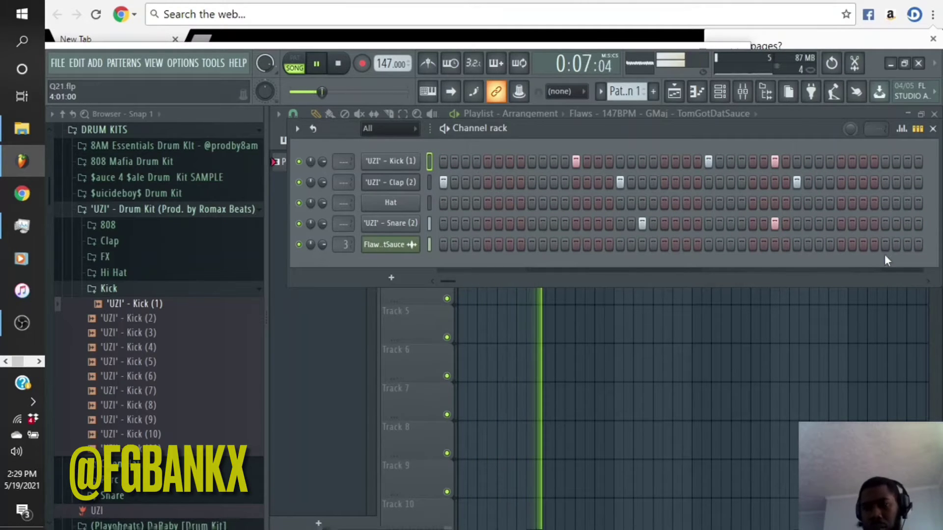
{"action": "left_click", "coordinate": [931, 281]}
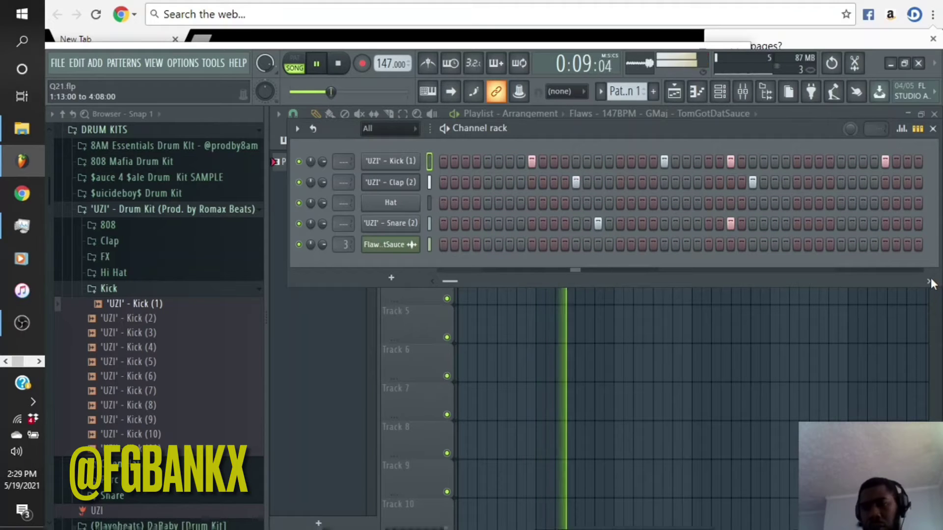
{"action": "left_click", "coordinate": [928, 281]}
{"action": "left_click", "coordinate": [929, 281]}
{"action": "left_click", "coordinate": [929, 281]}
{"action": "left_click", "coordinate": [928, 281]}
{"action": "left_click", "coordinate": [929, 281]}
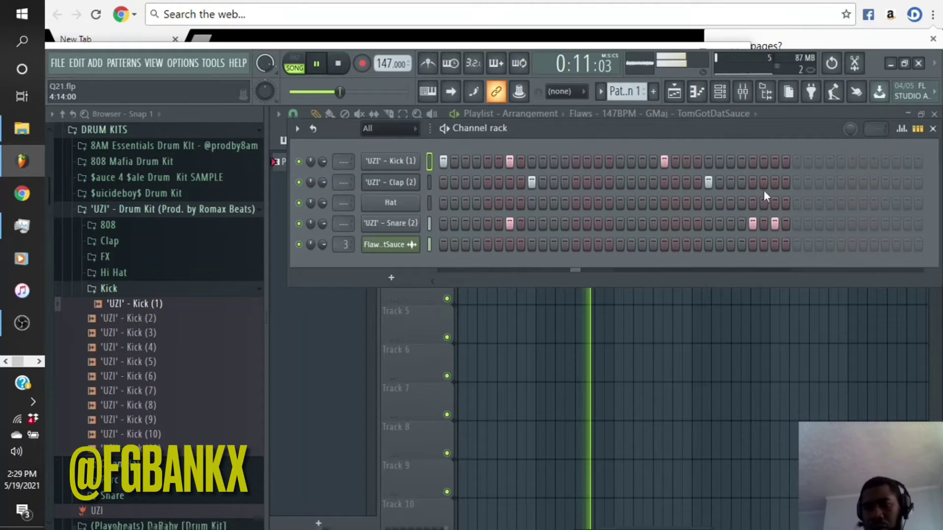
{"action": "left_click", "coordinate": [731, 161]}
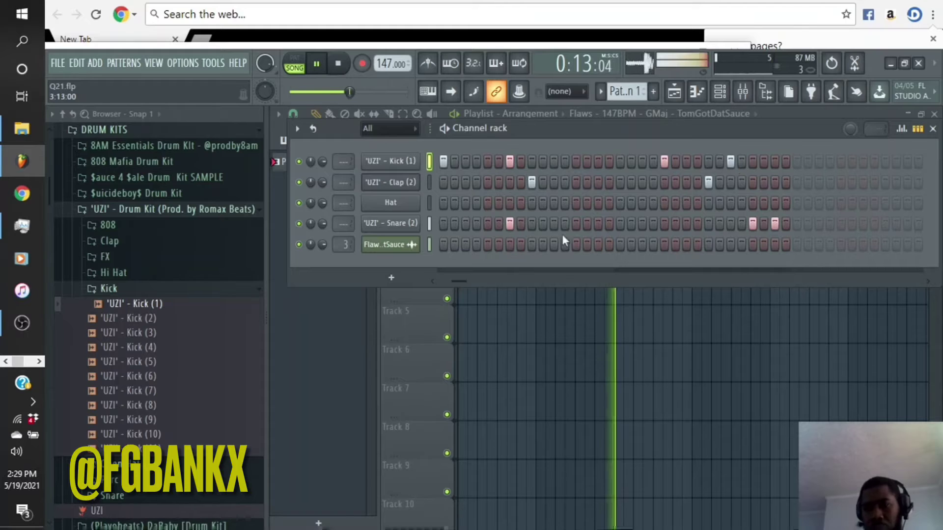
Add two more kick hits near the pattern's start, on steps 3 and 19
{"action": "left_click_drag", "start_coordinate": [456, 279], "coordinate": [444, 281]}
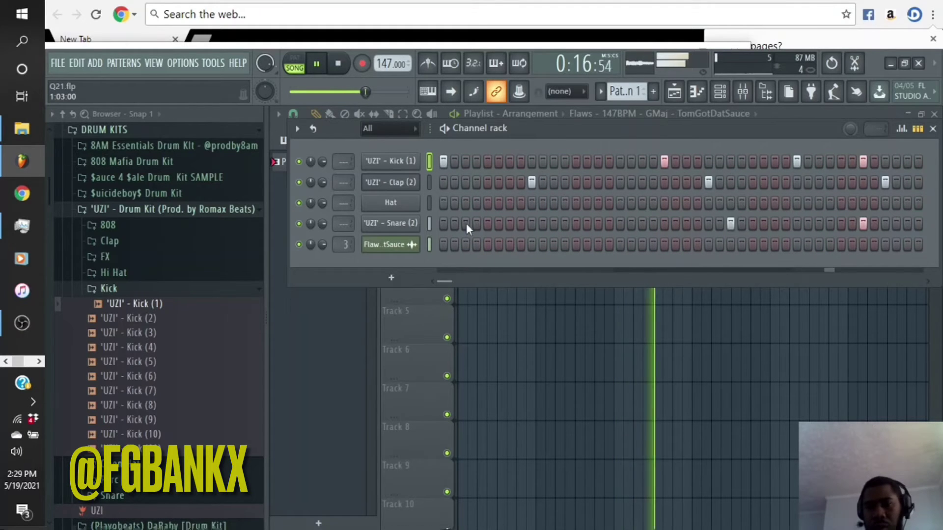
{"action": "left_click", "coordinate": [466, 162]}
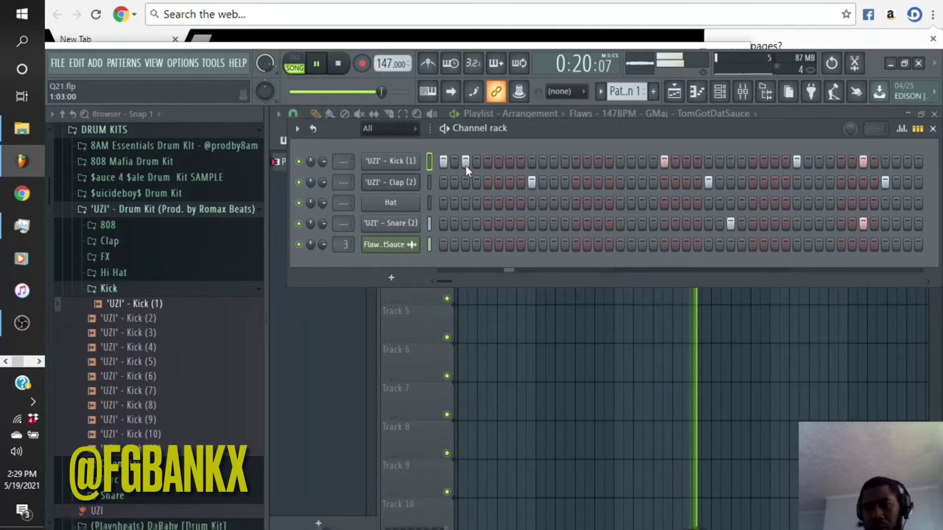
{"action": "left_click", "coordinate": [642, 161]}
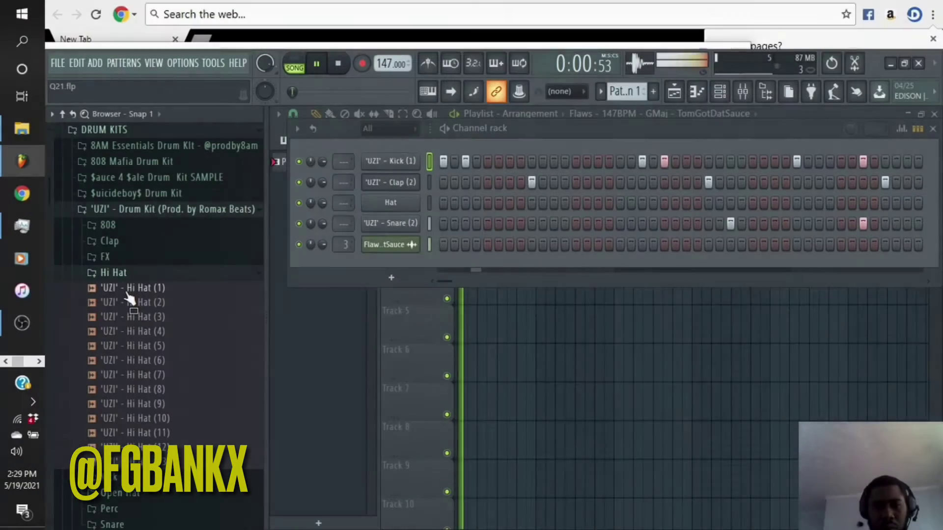
Load 'UZI' - Hi Hat (1) onto the Hat channel and fill each 4 steps with hits
{"action": "left_click_drag", "start_coordinate": [129, 288], "coordinate": [386, 200]}
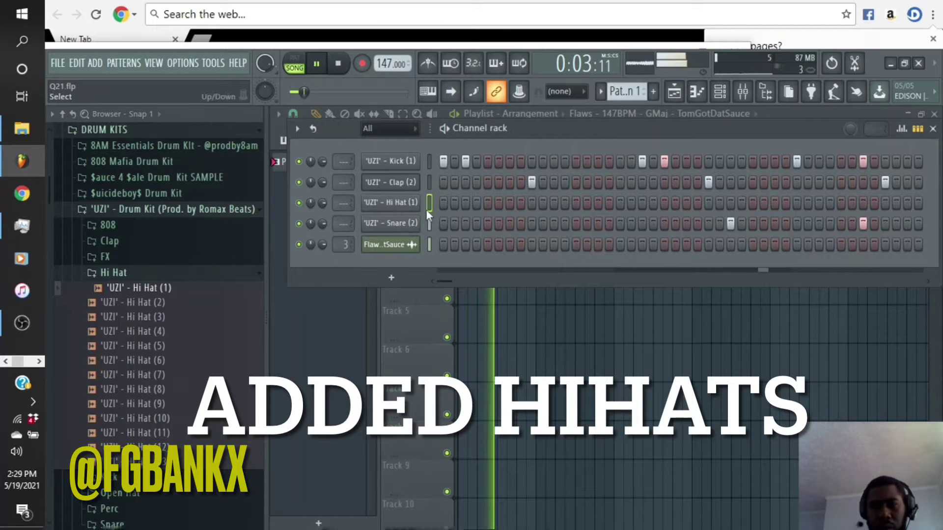
{"action": "right_click", "coordinate": [382, 209]}
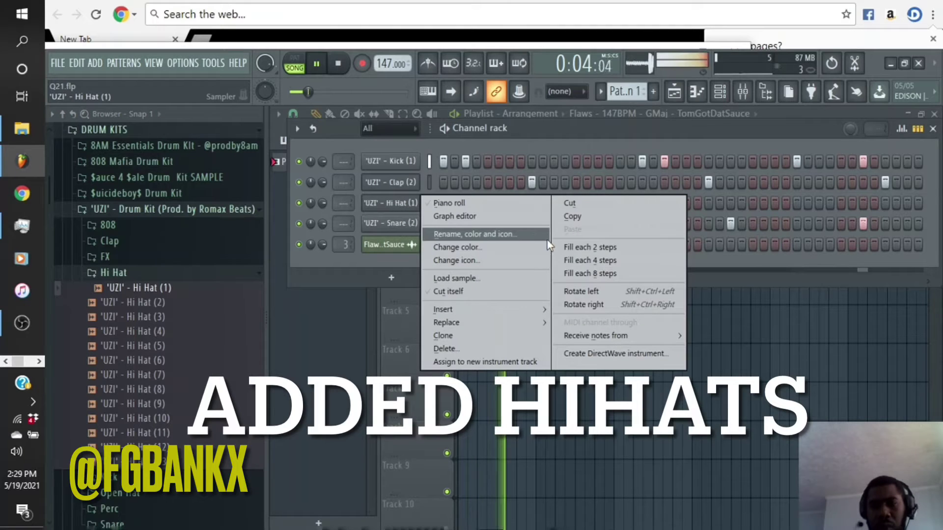
{"action": "left_click", "coordinate": [584, 262]}
Open the 'UZI' - Hi Hat (1) channel in the piano roll with all four bars in view
{"action": "right_click", "coordinate": [402, 204]}
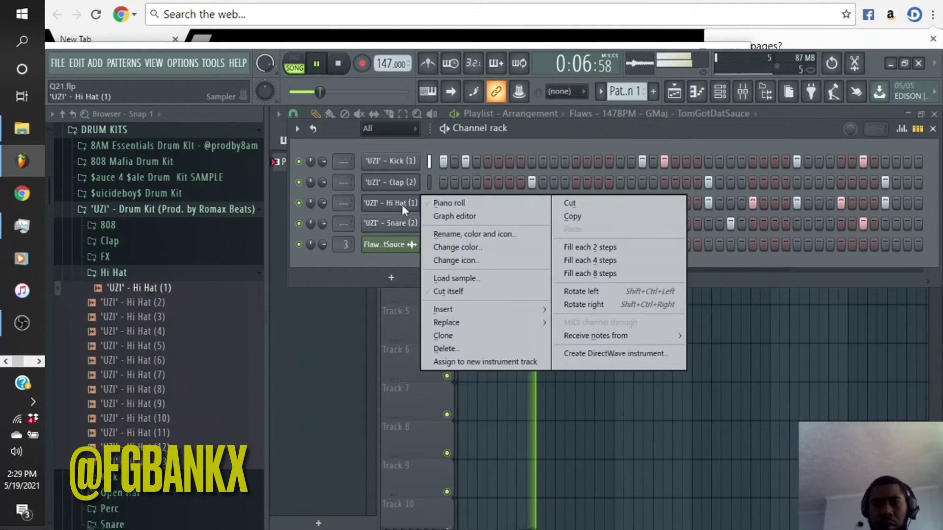
{"action": "left_click", "coordinate": [432, 205]}
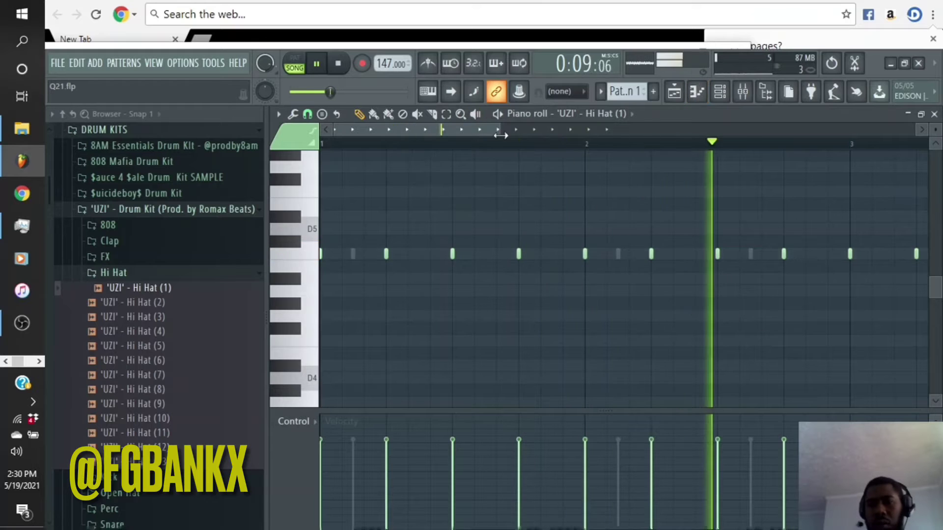
{"action": "left_click_drag", "start_coordinate": [501, 136], "coordinate": [699, 145]}
{"action": "left_click_drag", "start_coordinate": [795, 275], "coordinate": [288, 261]}
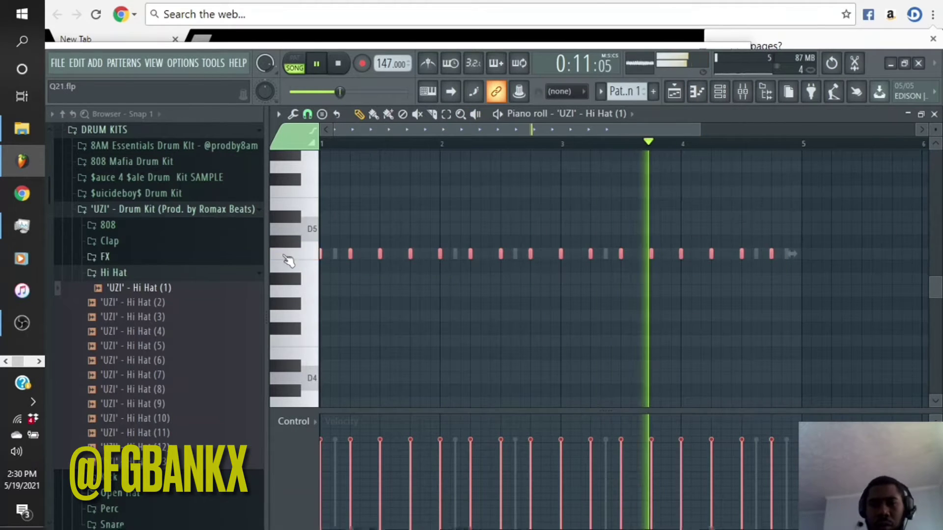
{"action": "left_click_drag", "start_coordinate": [350, 252], "coordinate": [365, 249]}
{"action": "key", "text": "Delete"}
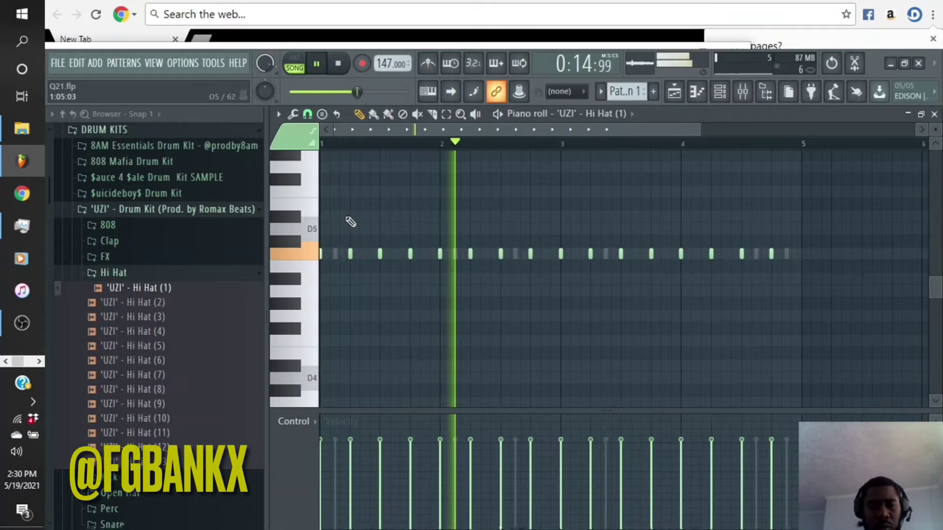
Change the piano roll's snap setting and duplicate all hi-hat notes at the same pitch, placing the copies midway between the originals
{"action": "left_click", "coordinate": [308, 114]}
{"action": "left_click", "coordinate": [321, 161]}
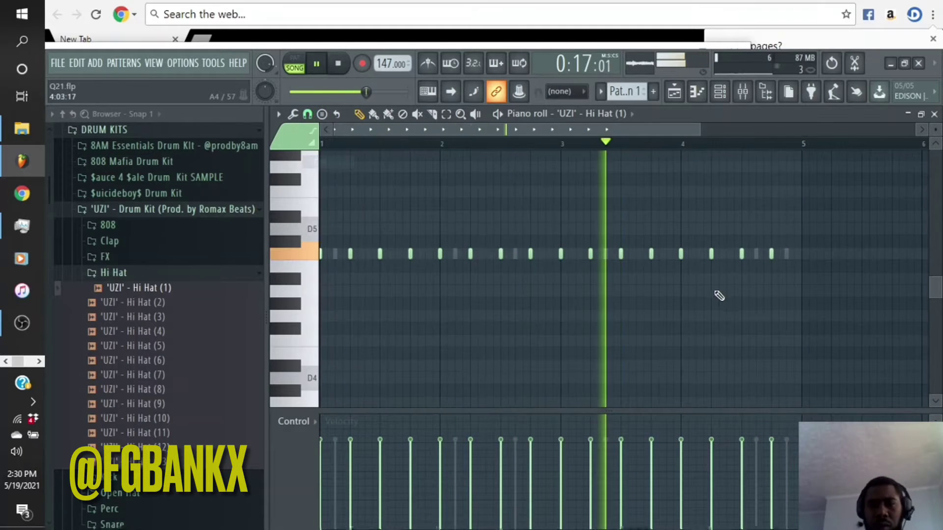
{"action": "left_click_drag", "start_coordinate": [816, 282], "coordinate": [257, 210]}
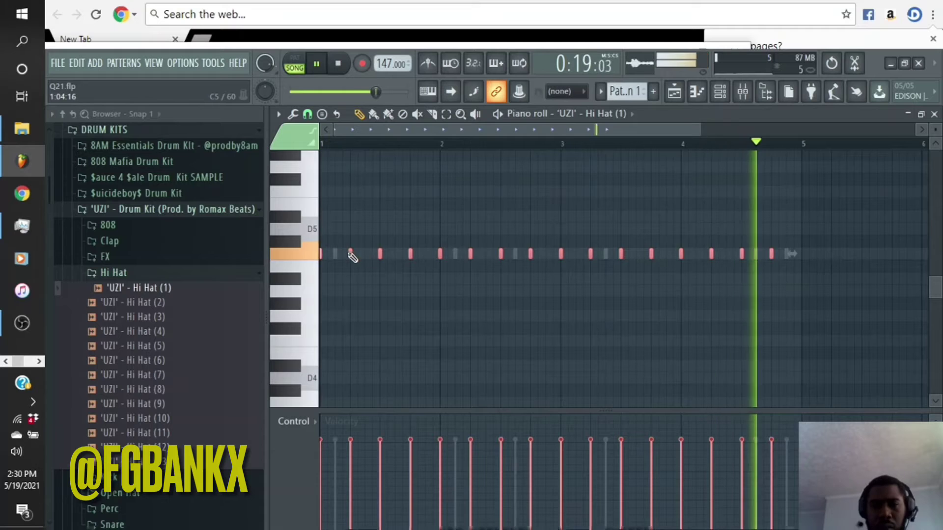
{"action": "left_click_drag", "start_coordinate": [352, 255], "coordinate": [365, 252]}
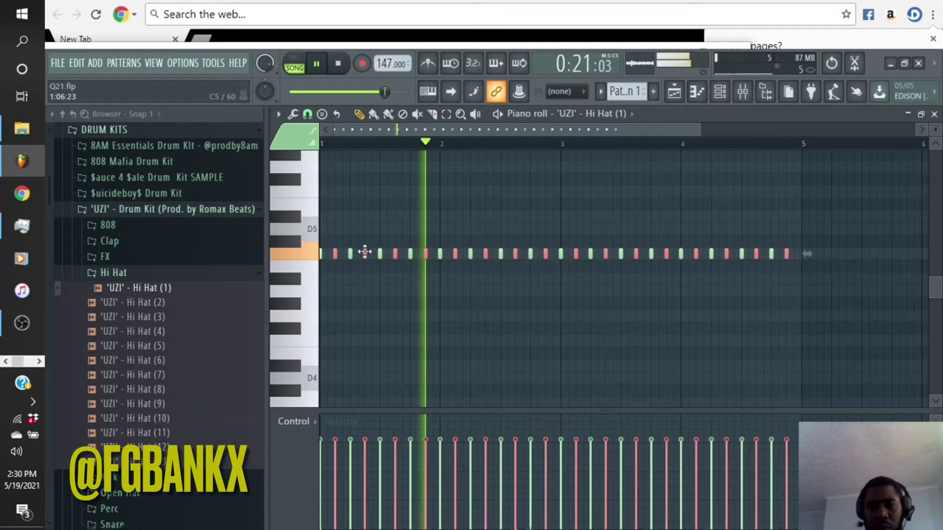
Reduce the velocities of the duplicated hi-hat notes with level scaling and place a short G#4 hit at step 13 of bar 4
{"action": "key", "text": "alt+x"}
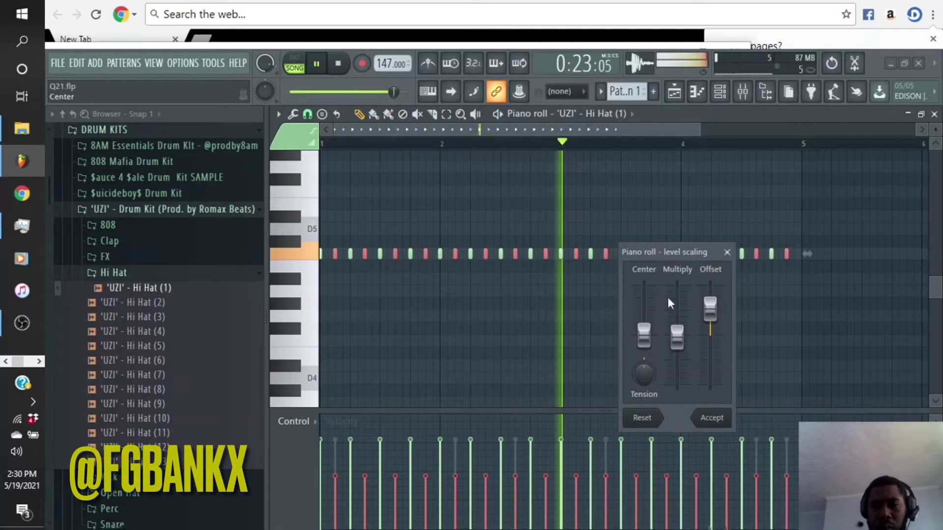
{"action": "left_click_drag", "start_coordinate": [676, 337], "coordinate": [685, 352]}
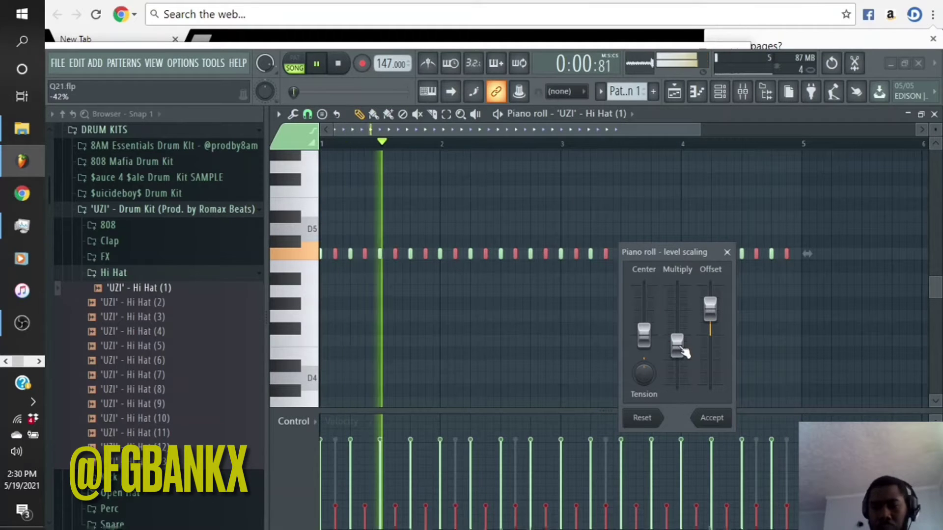
{"action": "left_click", "coordinate": [713, 417]}
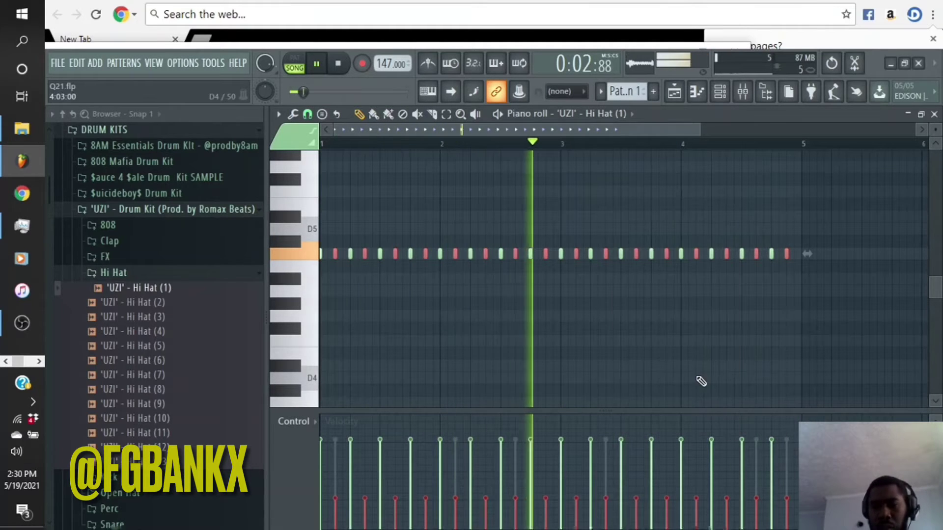
{"action": "left_click", "coordinate": [773, 302]}
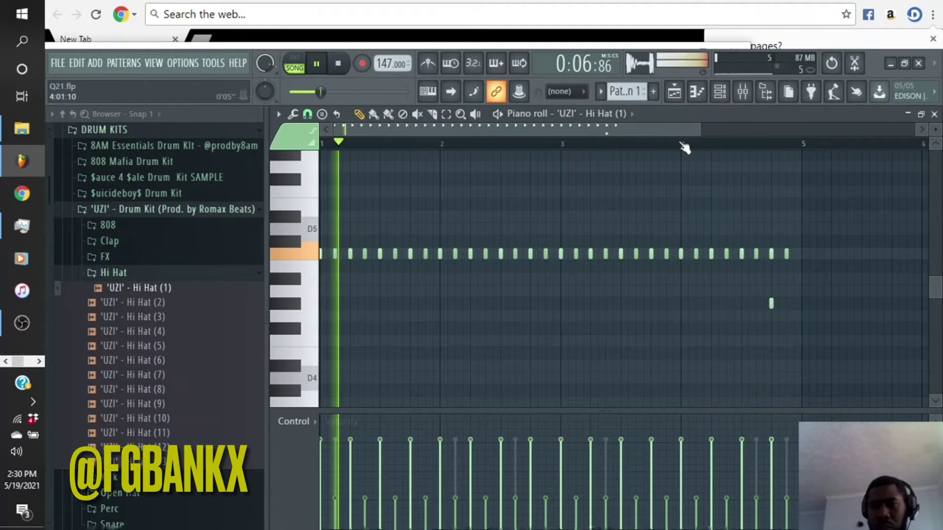
Check the Pattern 1 clips in the playlist and return to the 'UZI' - Hi Hat (1) channel's piano roll
{"action": "left_click", "coordinate": [674, 92]}
{"action": "left_click", "coordinate": [656, 162]}
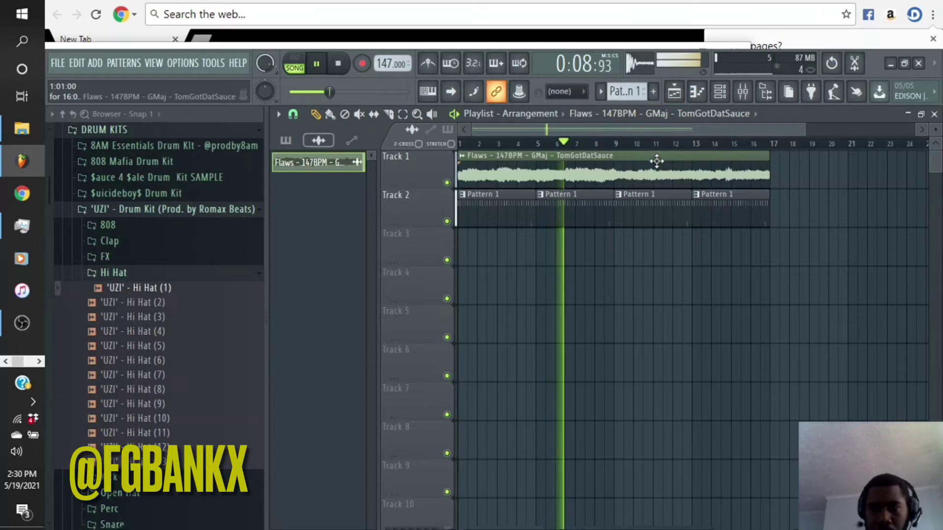
{"action": "left_click", "coordinate": [719, 91]}
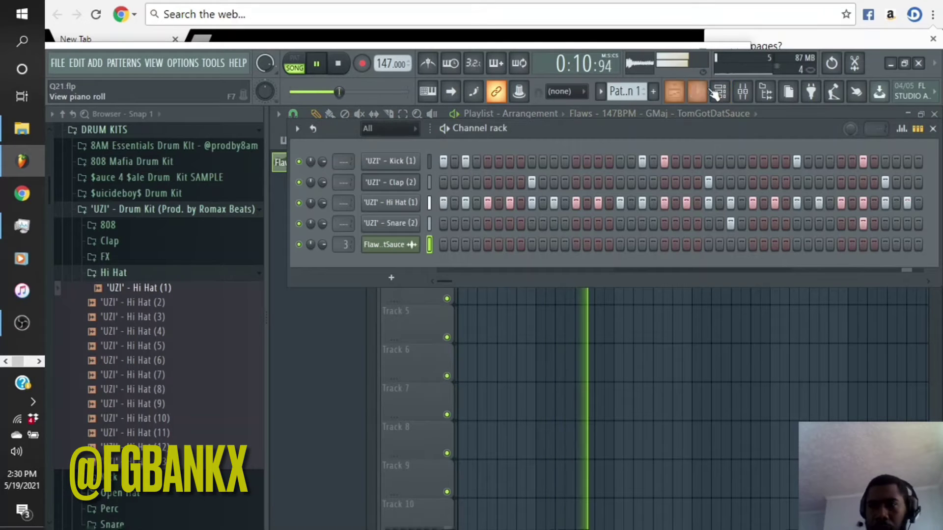
{"action": "right_click", "coordinate": [411, 203]}
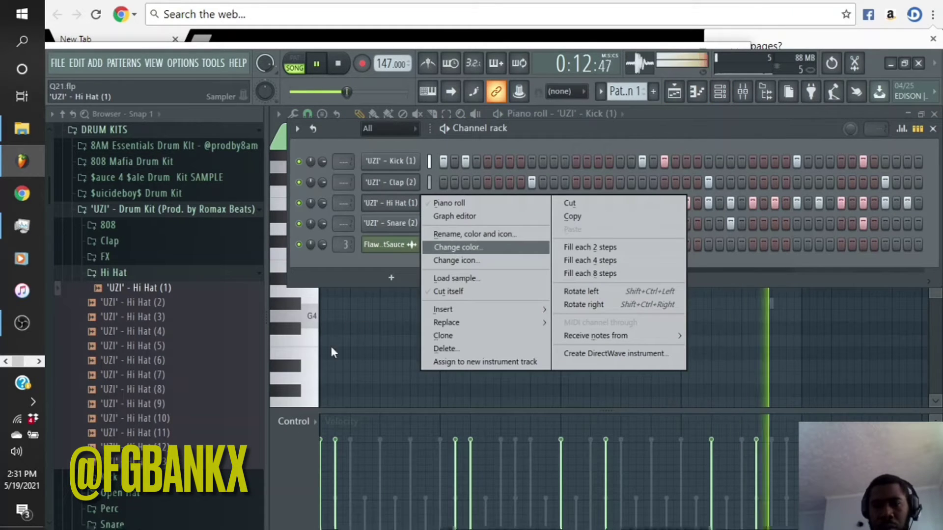
{"action": "left_click", "coordinate": [502, 201]}
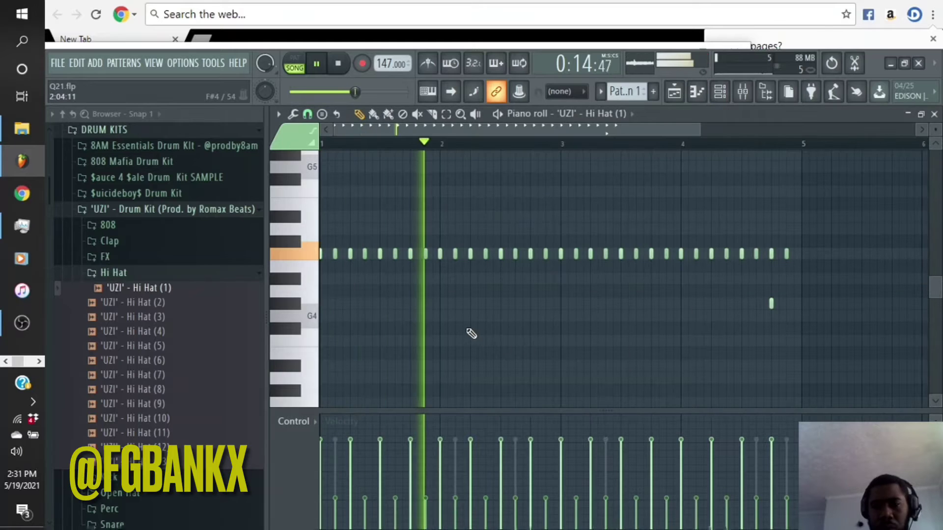
Place three two-step hi-hat notes in bar 2: G4 at step 9, D#4 at step 11 and A#4 at step 13
{"action": "key", "text": "space"}
{"action": "left_click", "coordinate": [501, 316]}
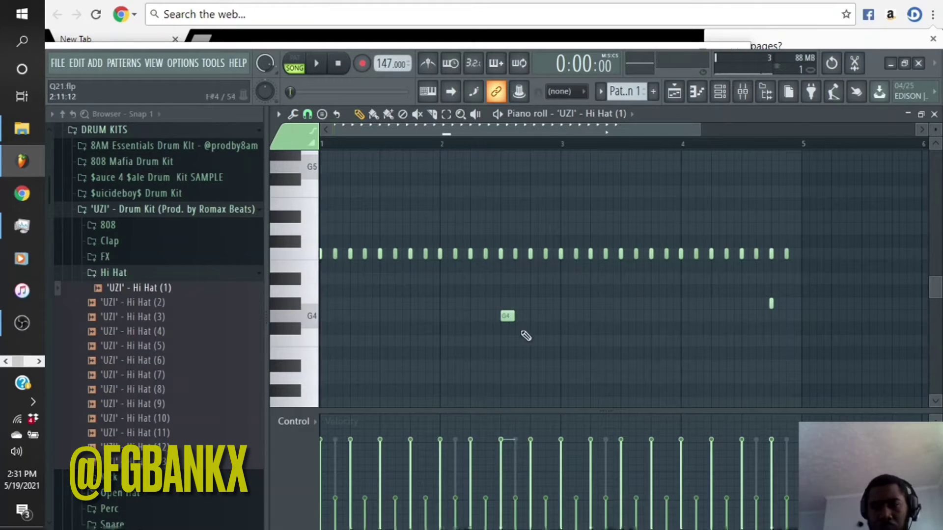
{"action": "key", "text": "space"}
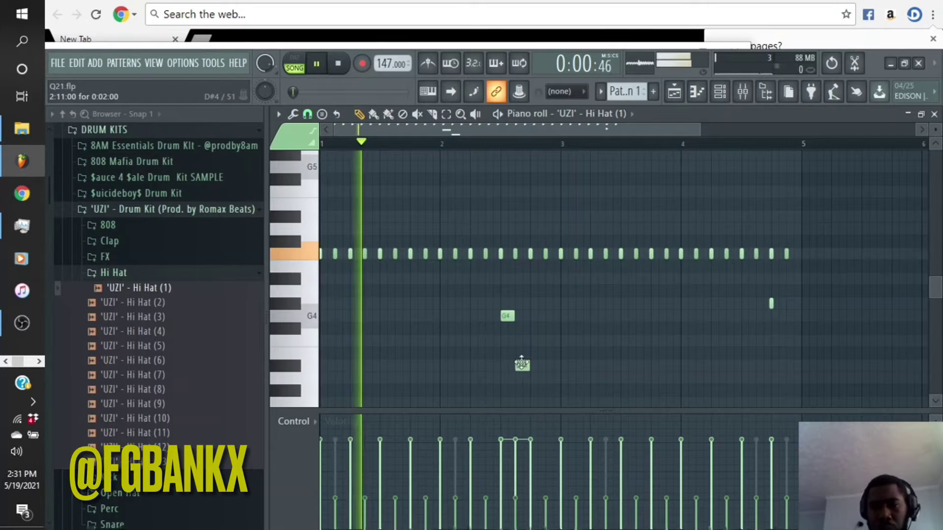
{"action": "left_click_drag", "start_coordinate": [530, 384], "coordinate": [478, 308]}
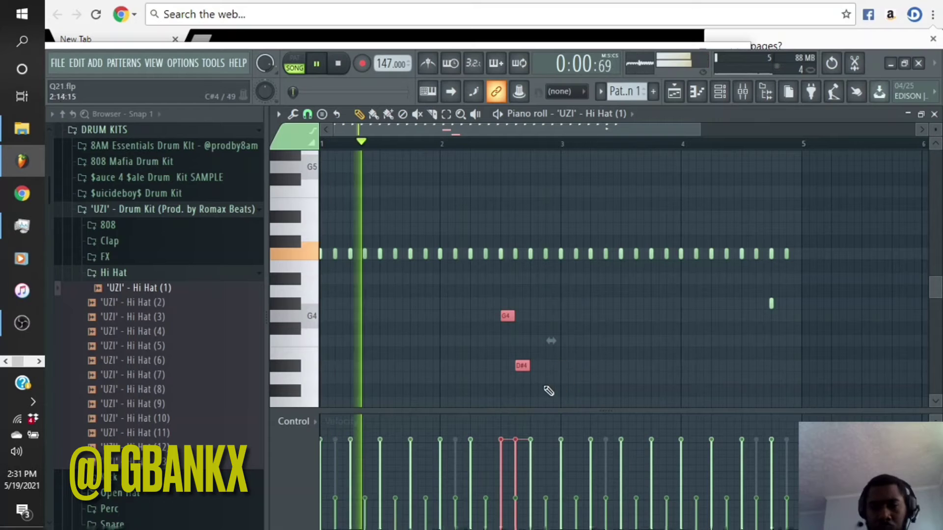
{"action": "left_click", "coordinate": [549, 279]}
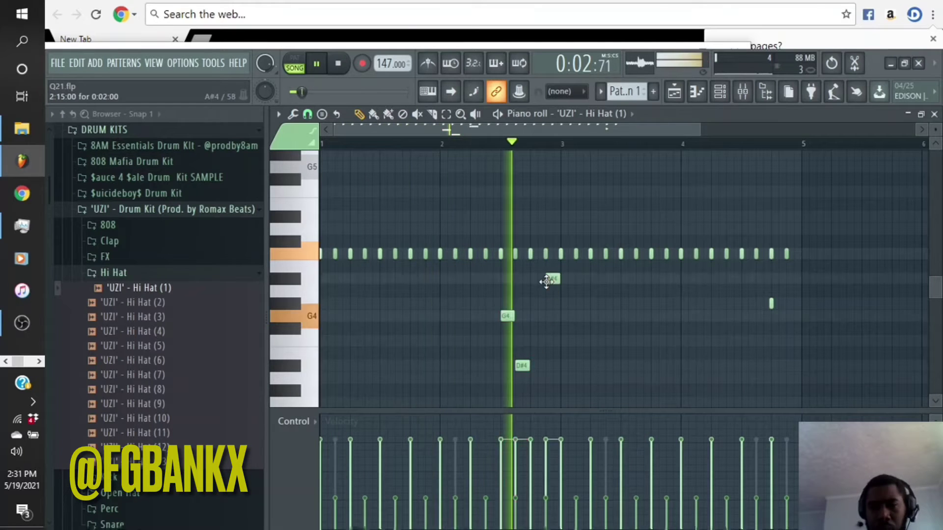
{"action": "key", "text": "space"}
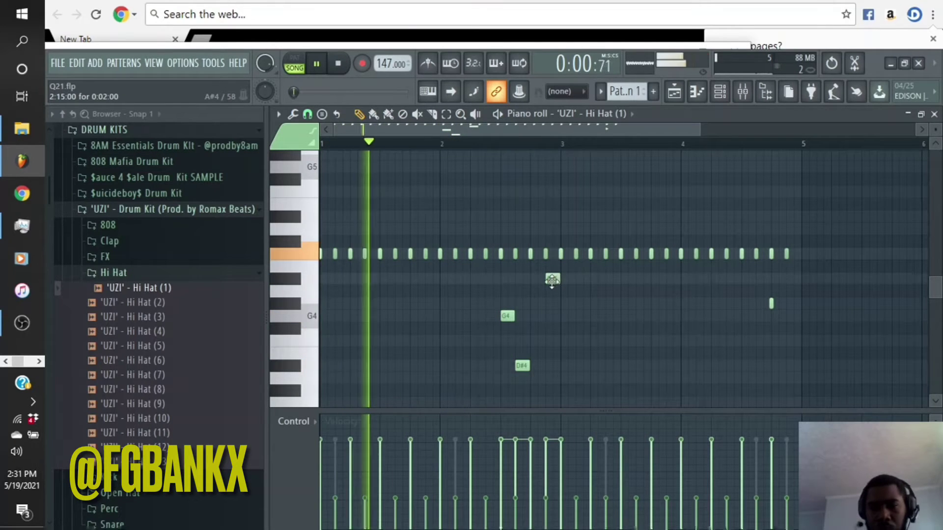
{"action": "left_click_drag", "start_coordinate": [552, 279], "coordinate": [537, 279]}
Select the G4, D#4 and A#4 notes in bar 2 and shape their velocities into a rising ramp
{"action": "left_click_drag", "start_coordinate": [551, 376], "coordinate": [491, 299]}
{"action": "left_click_drag", "start_coordinate": [549, 368], "coordinate": [494, 269]}
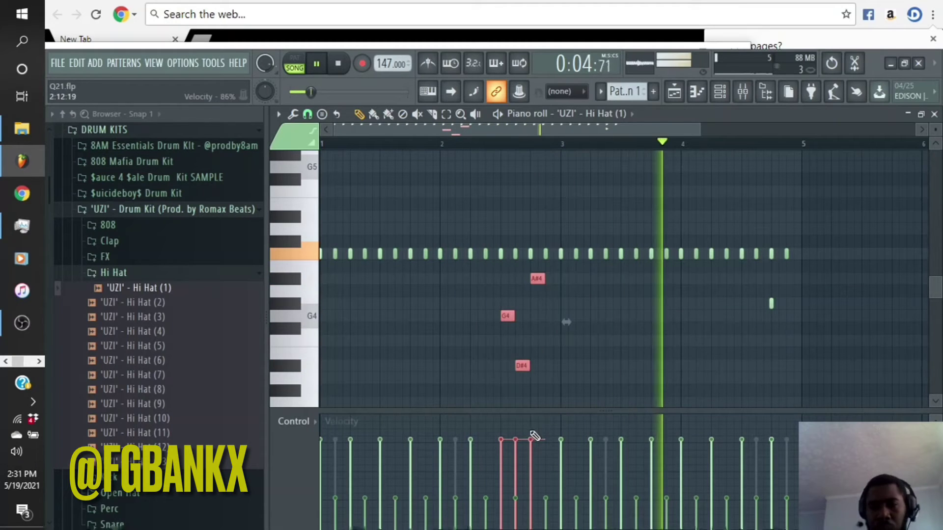
{"action": "left_click_drag", "start_coordinate": [509, 455], "coordinate": [531, 440]}
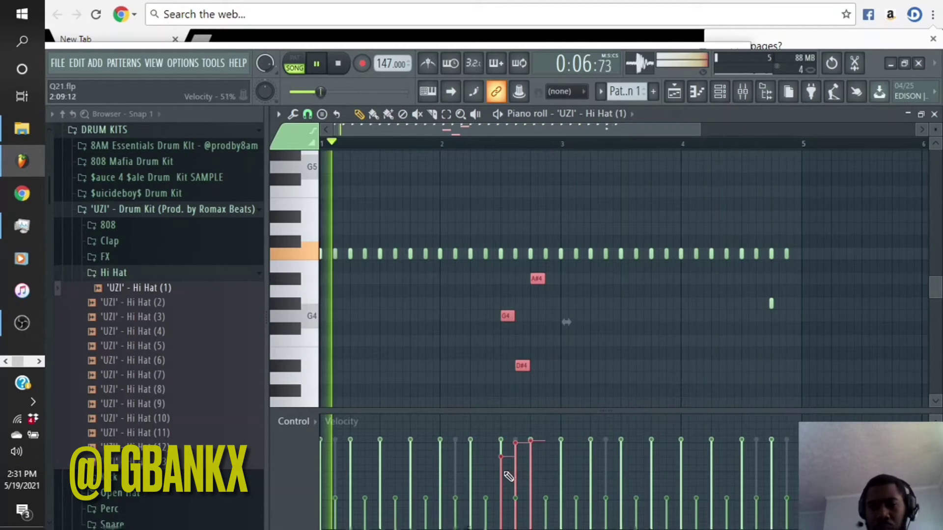
{"action": "left_click_drag", "start_coordinate": [504, 470], "coordinate": [533, 454]}
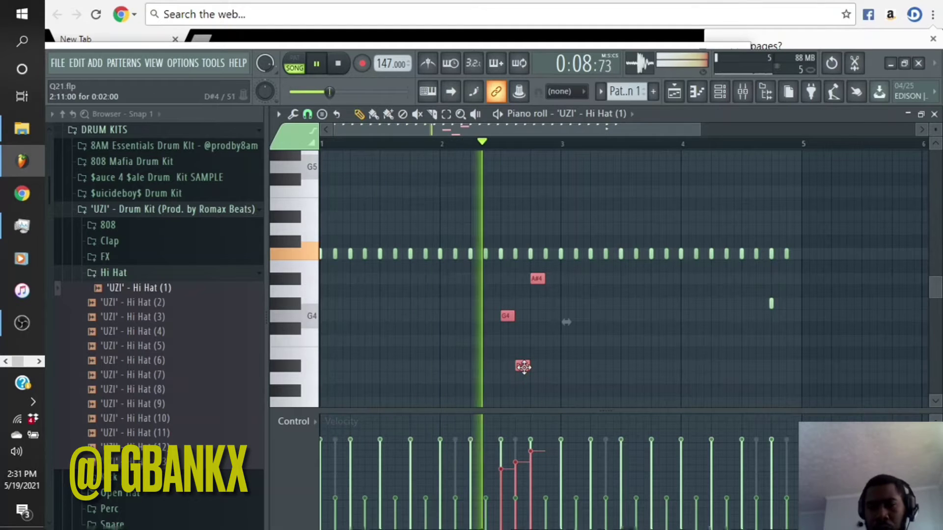
Duplicate the three bar 2 notes to the same position in bar 4, keeping the pitches G4, D#4 and A#4
{"action": "left_click_drag", "start_coordinate": [523, 364], "coordinate": [765, 362]}
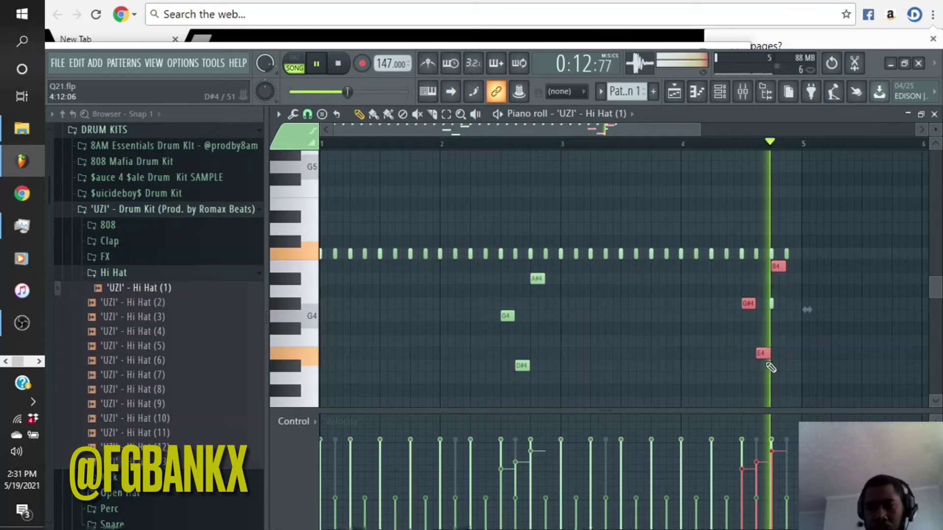
{"action": "left_click_drag", "start_coordinate": [757, 350], "coordinate": [759, 368]}
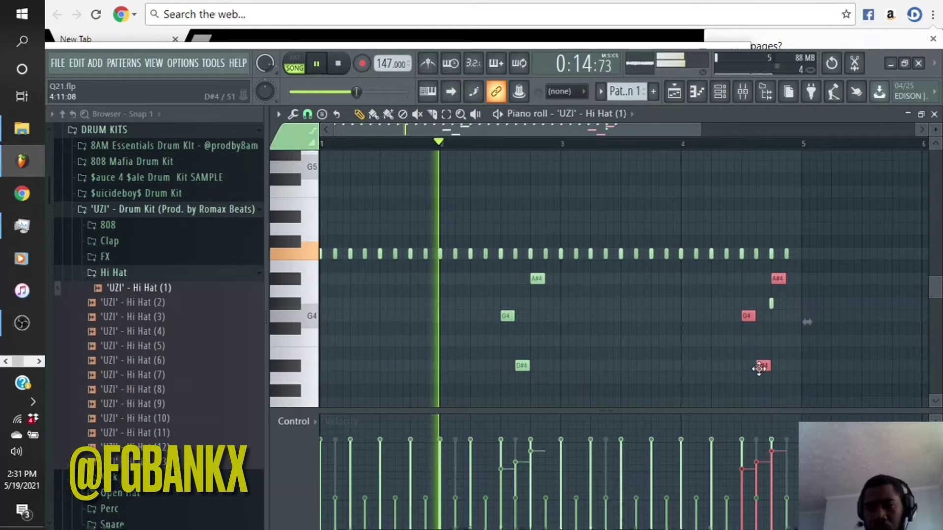
Split each of the three copied bar 4 notes into four short hits with the arpeggiator and draw a steep rising velocity ramp across them
{"action": "key", "text": "alt+a"}
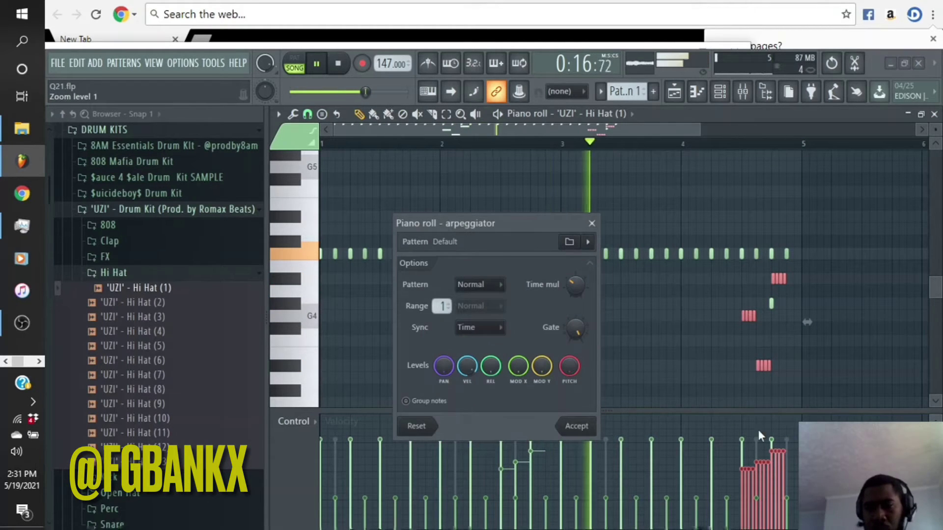
{"action": "left_click", "coordinate": [579, 426]}
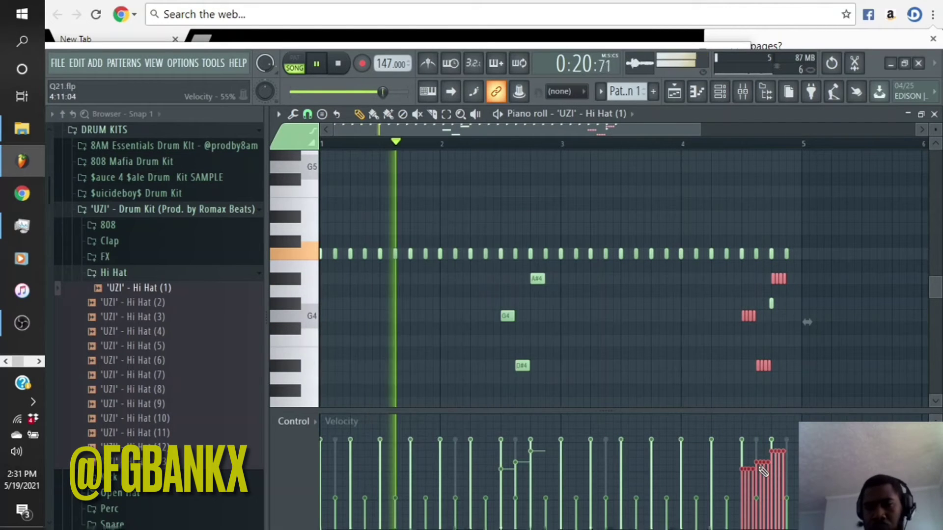
{"action": "left_click_drag", "start_coordinate": [741, 522], "coordinate": [787, 448]}
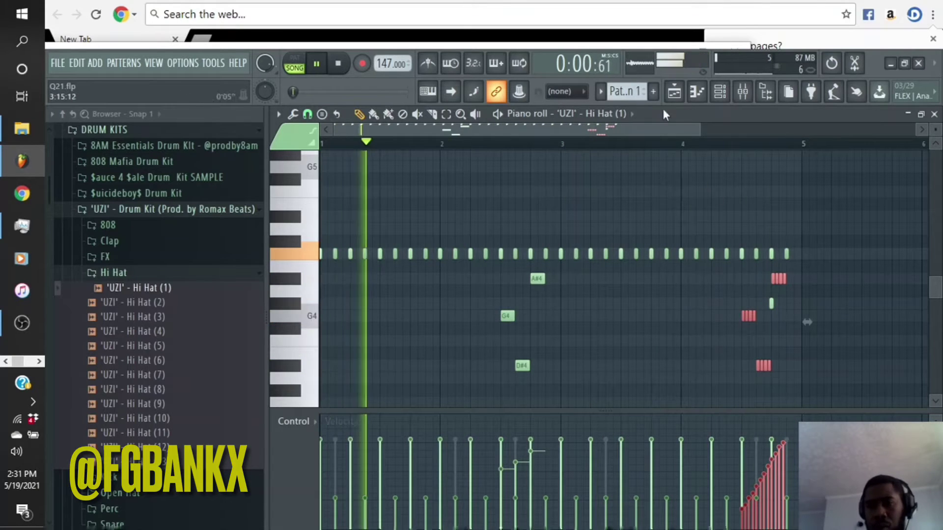
Audition the 'UZI' kit's 808 samples and load 'UZI' - 808 (5) as a new channel above the kick
{"action": "left_click", "coordinate": [720, 92]}
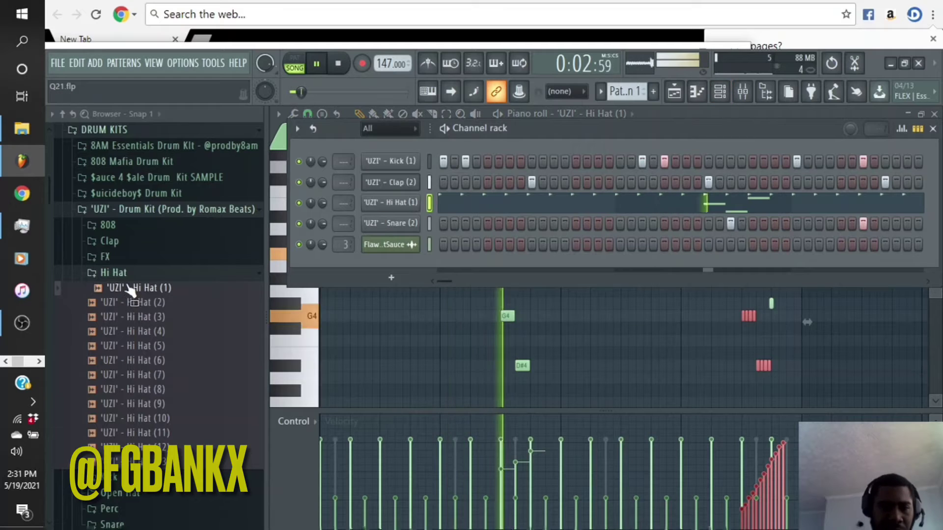
{"action": "left_click", "coordinate": [106, 272]}
{"action": "left_click", "coordinate": [107, 225]}
{"action": "left_click", "coordinate": [130, 255]}
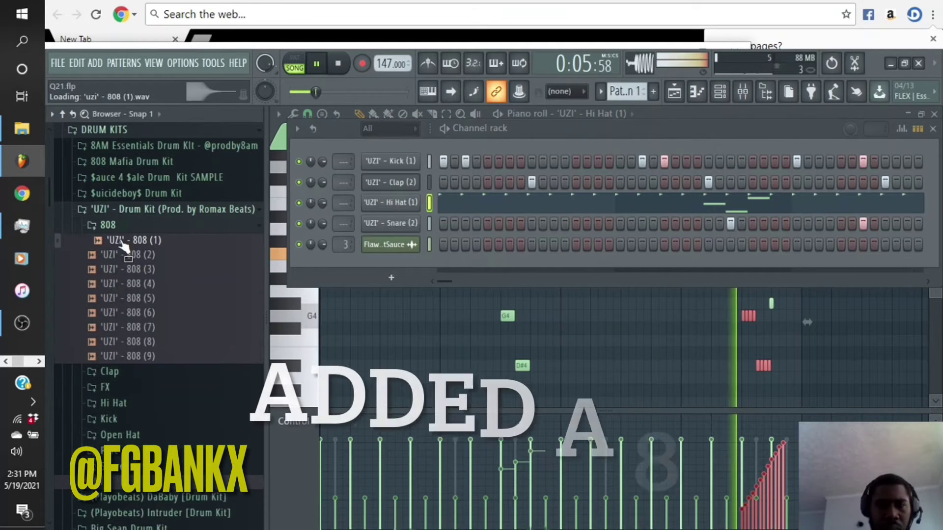
{"action": "left_click", "coordinate": [133, 270]}
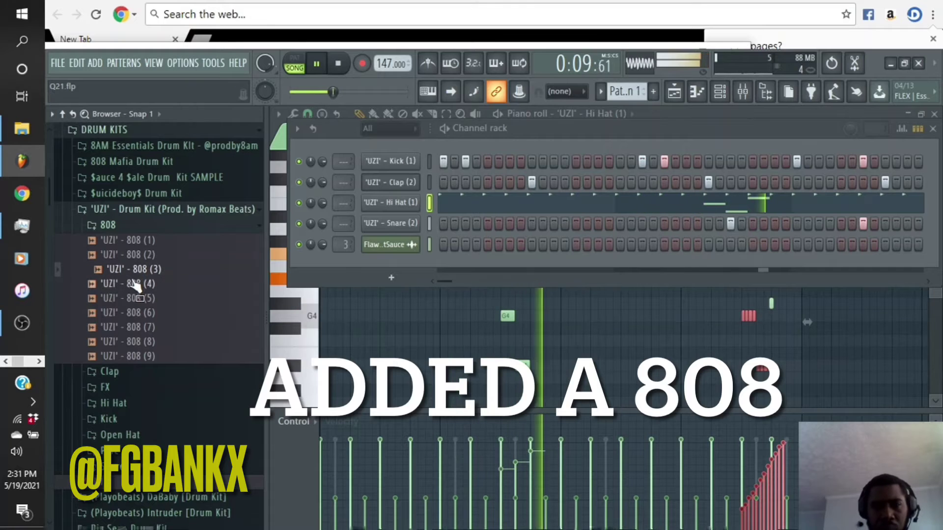
{"action": "left_click", "coordinate": [134, 284]}
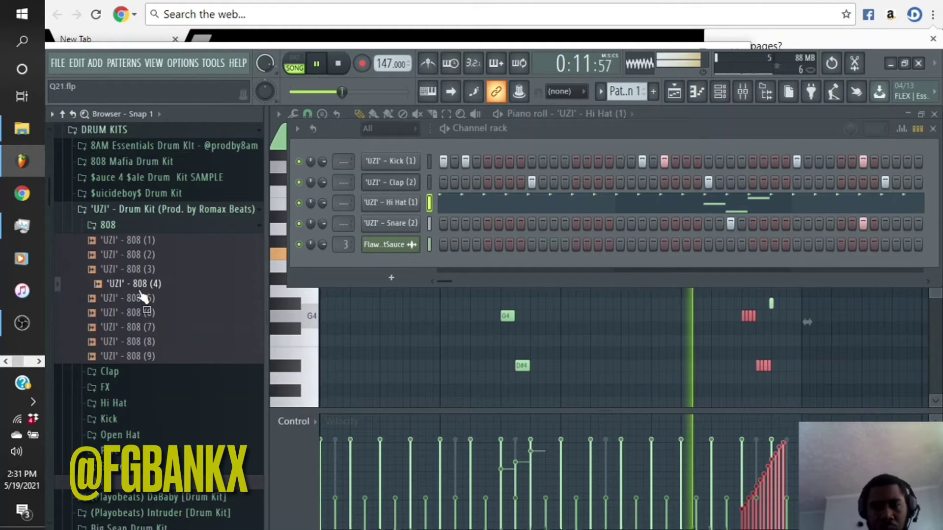
{"action": "left_click", "coordinate": [142, 297]}
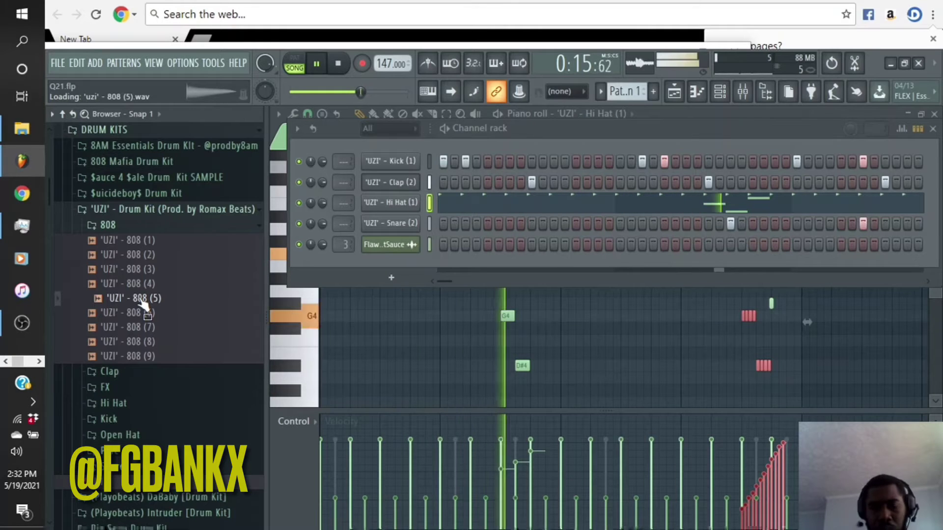
{"action": "left_click_drag", "start_coordinate": [141, 302], "coordinate": [382, 156]}
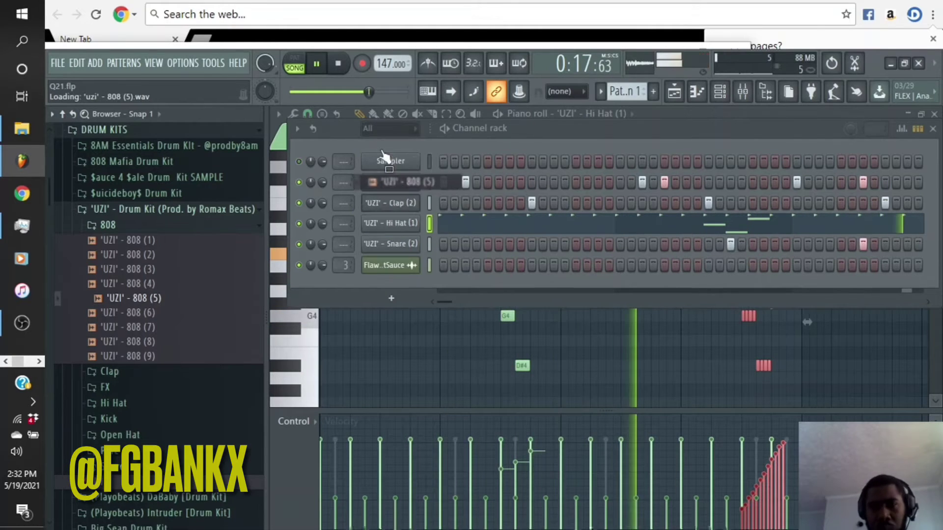
Enable the 'UZI' - 808 (5) channel's volume envelope with hold at maximum and decay at minimum
{"action": "left_click", "coordinate": [408, 165]}
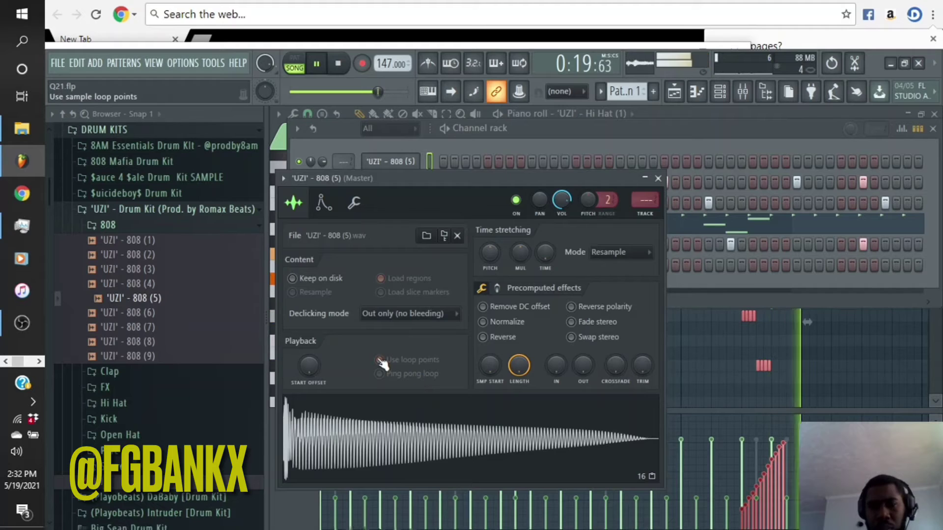
{"action": "left_click", "coordinate": [483, 143]}
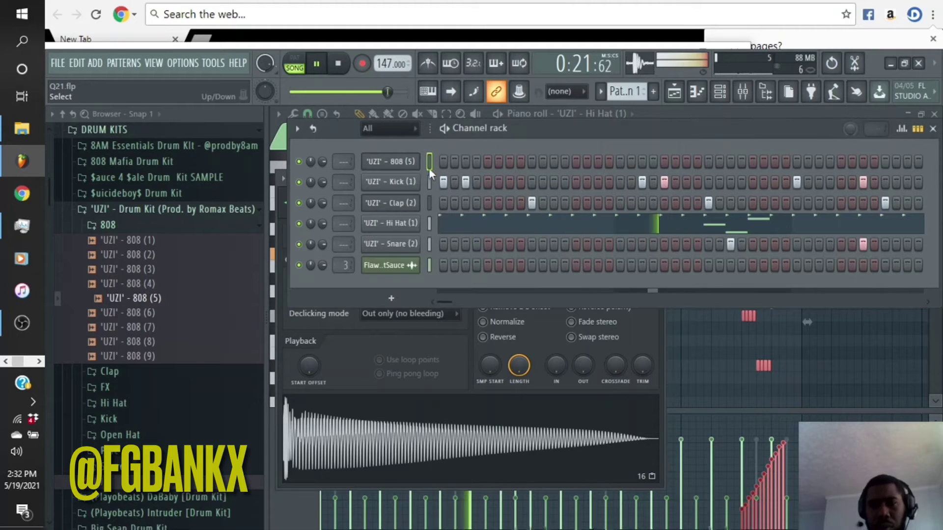
{"action": "left_click", "coordinate": [411, 164]}
{"action": "left_click", "coordinate": [410, 164]}
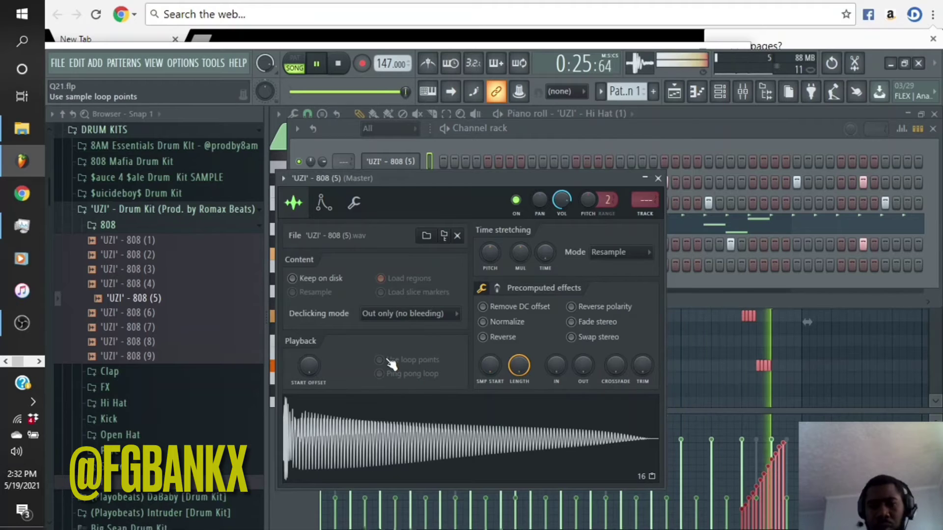
{"action": "left_click", "coordinate": [354, 203]}
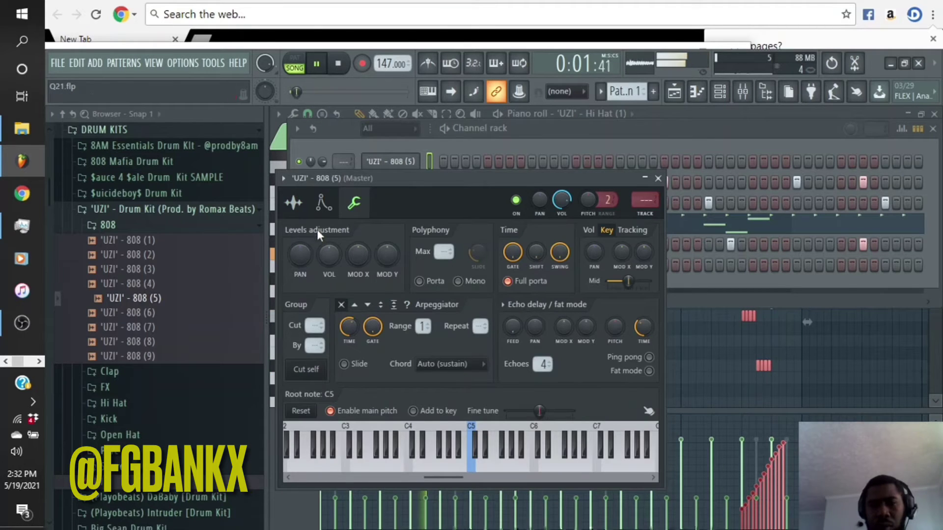
{"action": "left_click", "coordinate": [323, 202]}
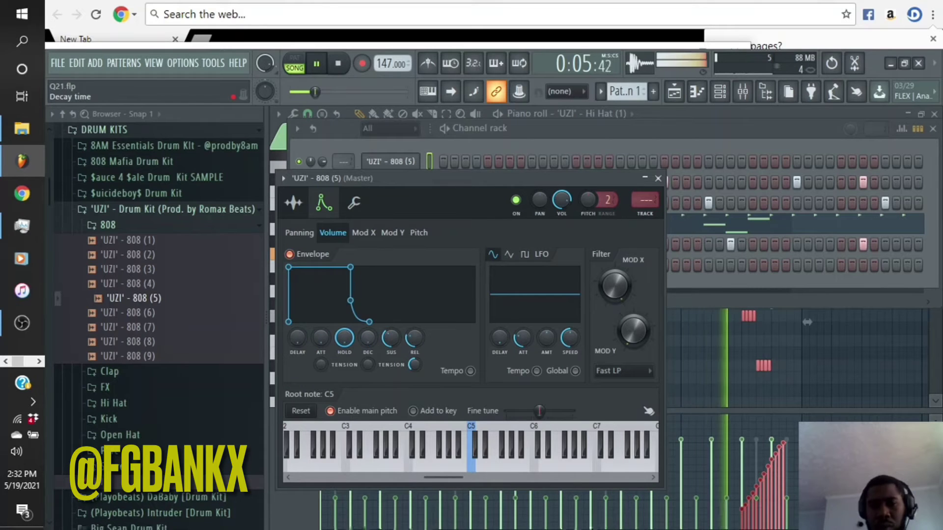
{"action": "left_click", "coordinate": [508, 139]}
Place 'UZI' - 808 (5) hits on step 1 of bar 1, steps 1 and 7 of bar 3, and step 5 of bar 4
{"action": "left_click", "coordinate": [444, 162]}
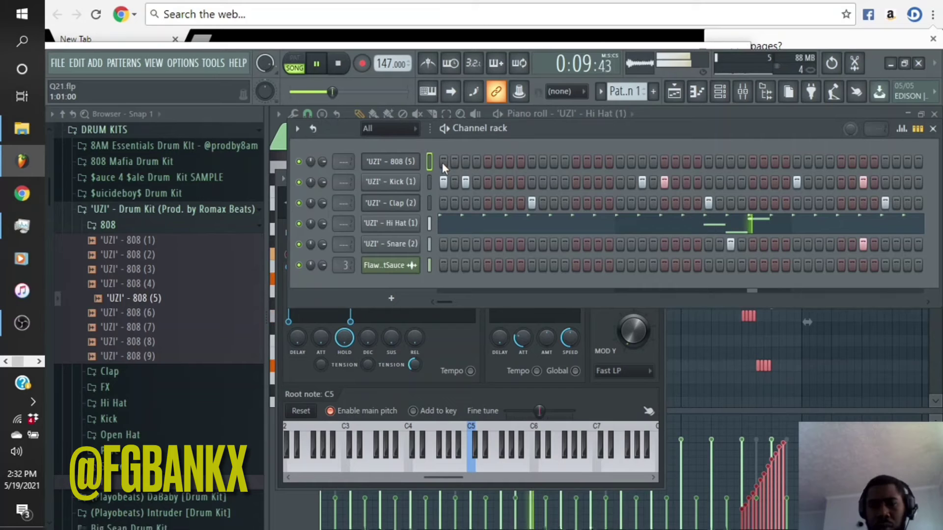
{"action": "left_click", "coordinate": [673, 93]}
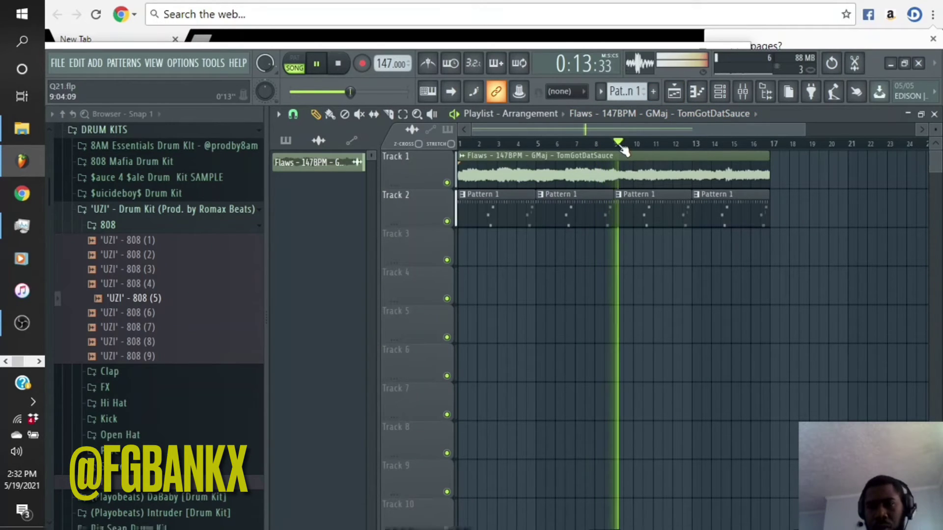
{"action": "left_click", "coordinate": [733, 96]}
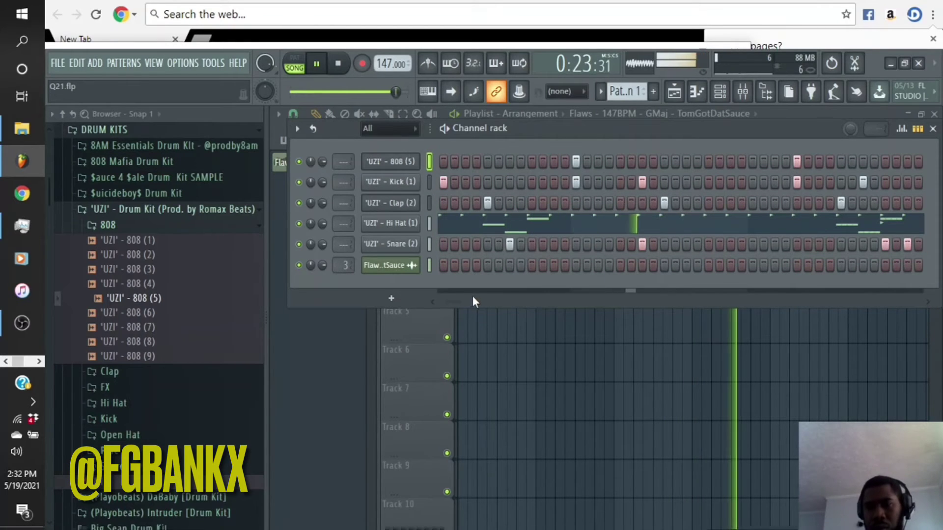
{"action": "left_click", "coordinate": [638, 162]}
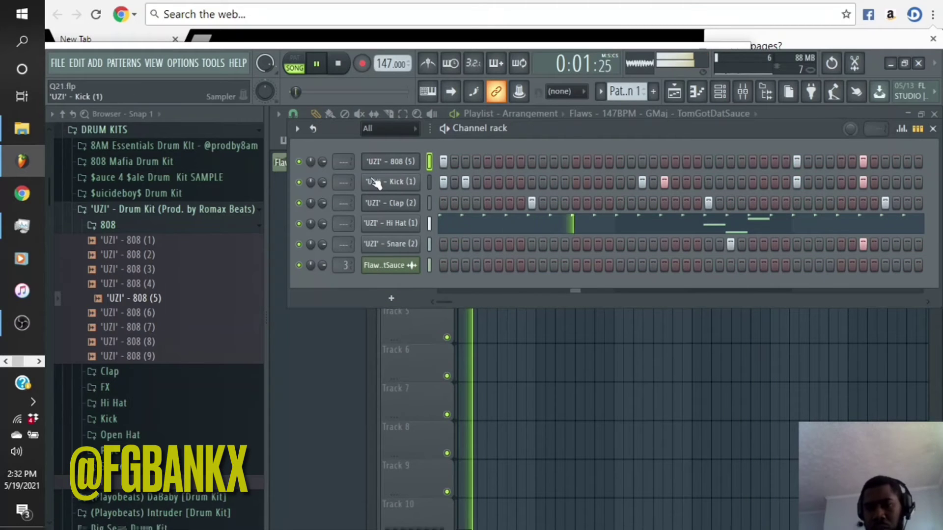
Open the 808 channel's piano roll and transpose all four notes together to D5, comparing D#5, C5 and A#4 during playback
{"action": "right_click", "coordinate": [381, 165]}
{"action": "left_click", "coordinate": [434, 161]}
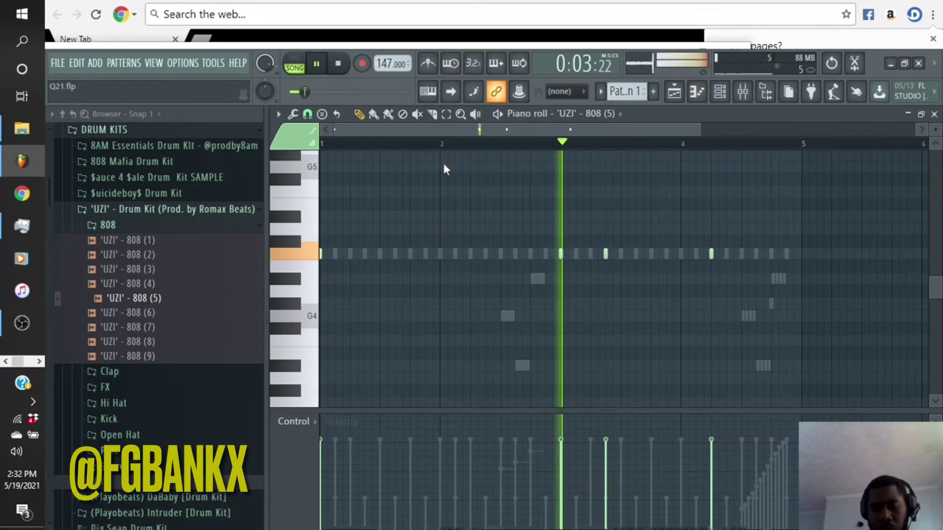
{"action": "key", "text": "Up"}
{"action": "key", "text": "Up"}
{"action": "key", "text": "Up"}
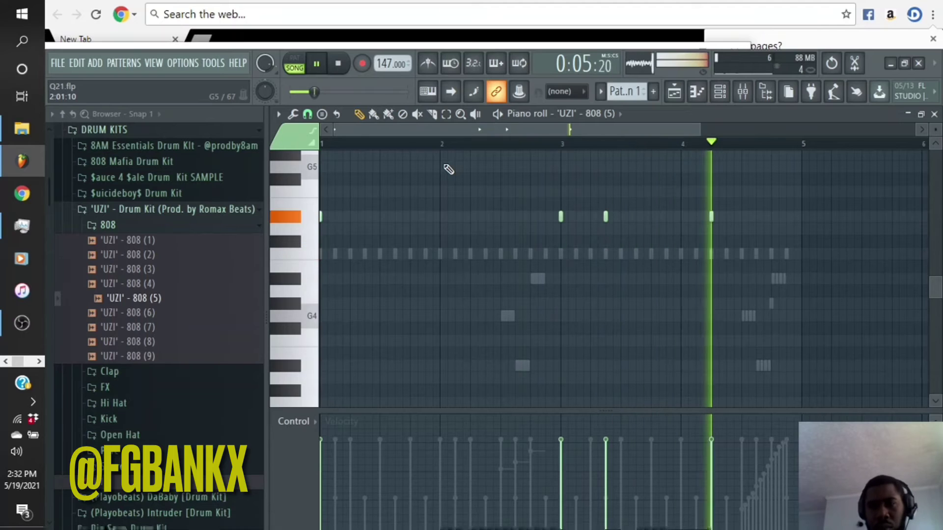
{"action": "key", "text": "Down"}
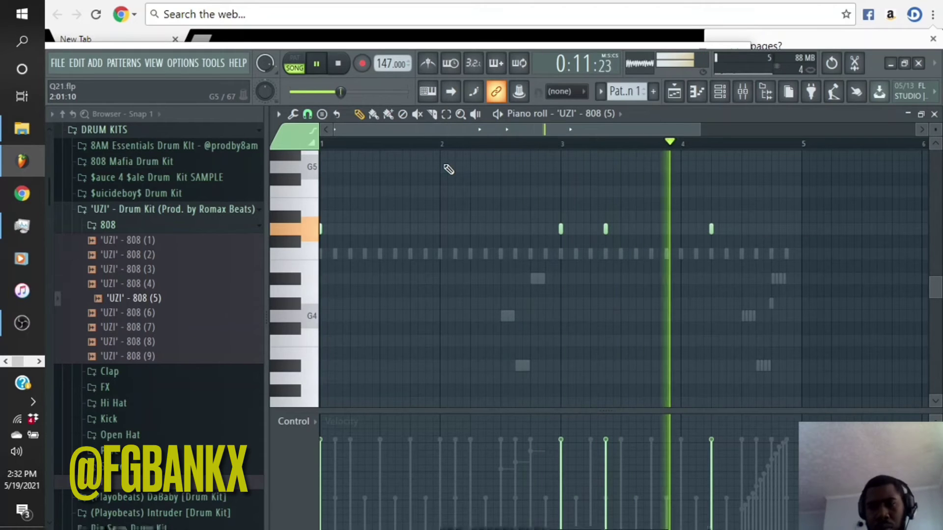
{"action": "key", "text": "Down"}
{"action": "key", "text": "Down"}
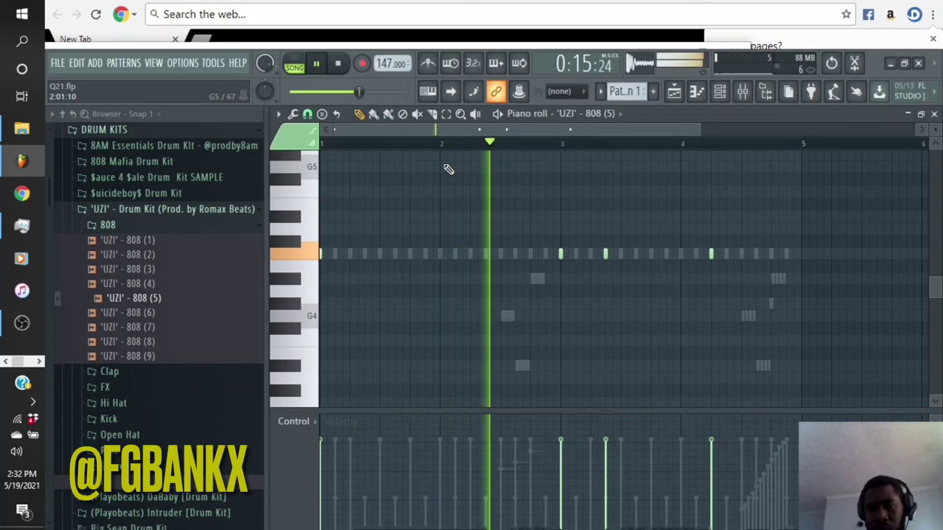
{"action": "key", "text": "Up"}
{"action": "key", "text": "Up"}
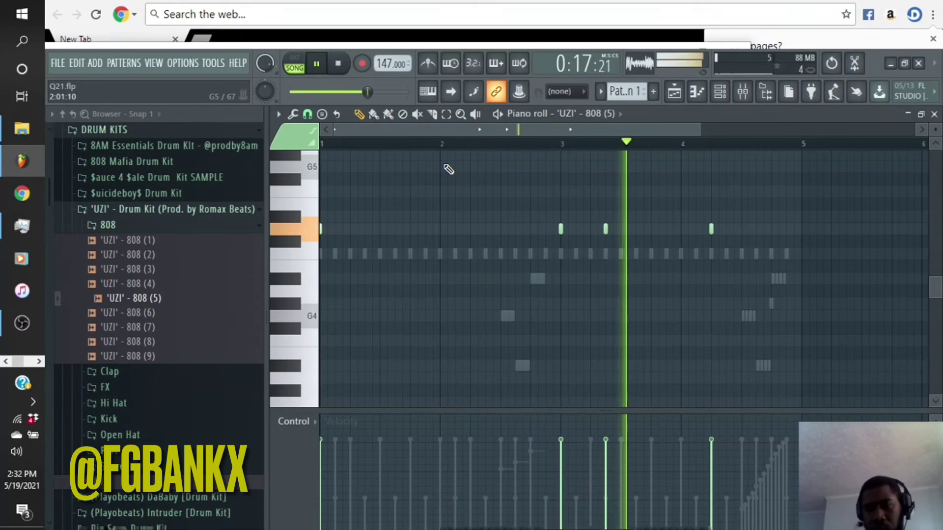
{"action": "key", "text": "Down"}
{"action": "key", "text": "Down"}
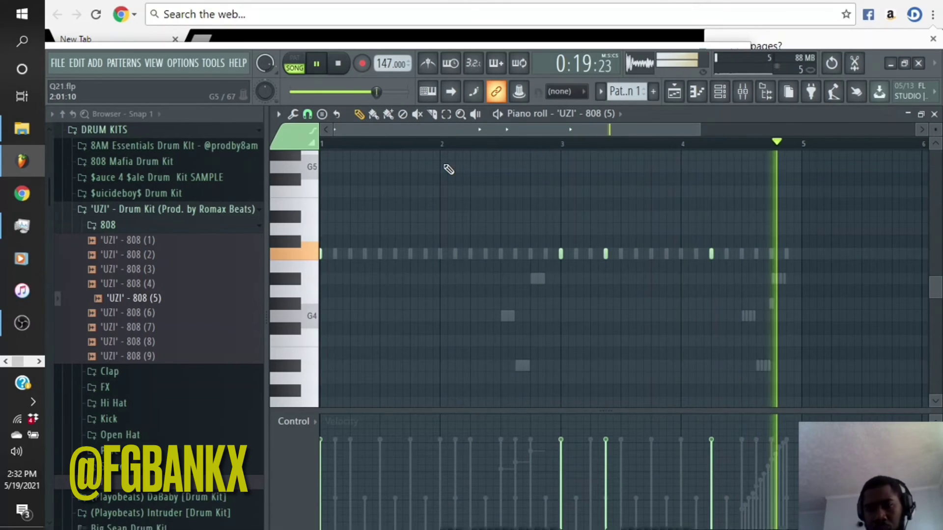
{"action": "key", "text": "Down"}
{"action": "key", "text": "Down"}
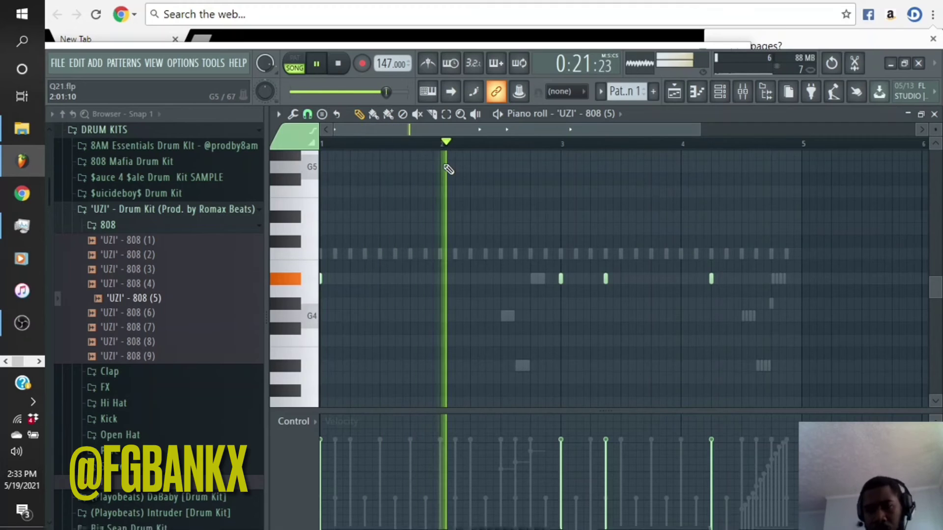
{"action": "key", "text": "Up"}
{"action": "key", "text": "Up"}
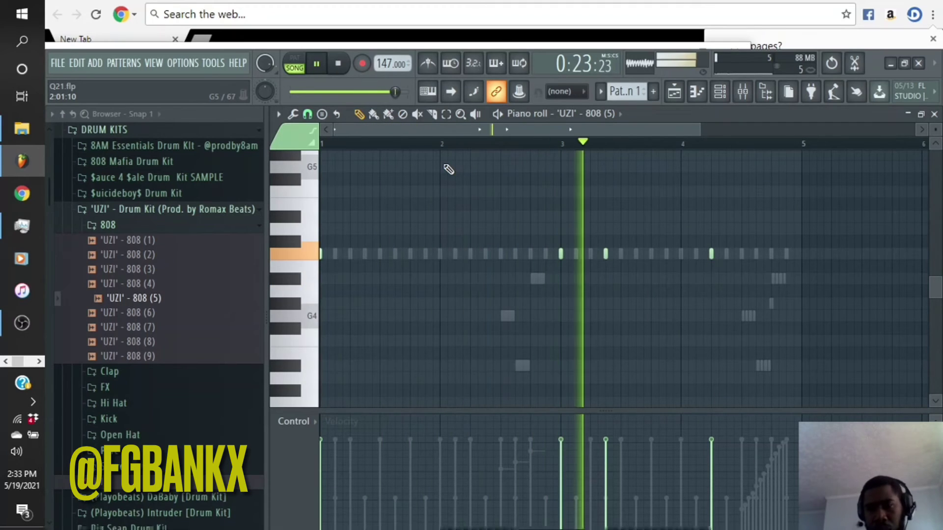
{"action": "key", "text": "Up"}
{"action": "key", "text": "Up"}
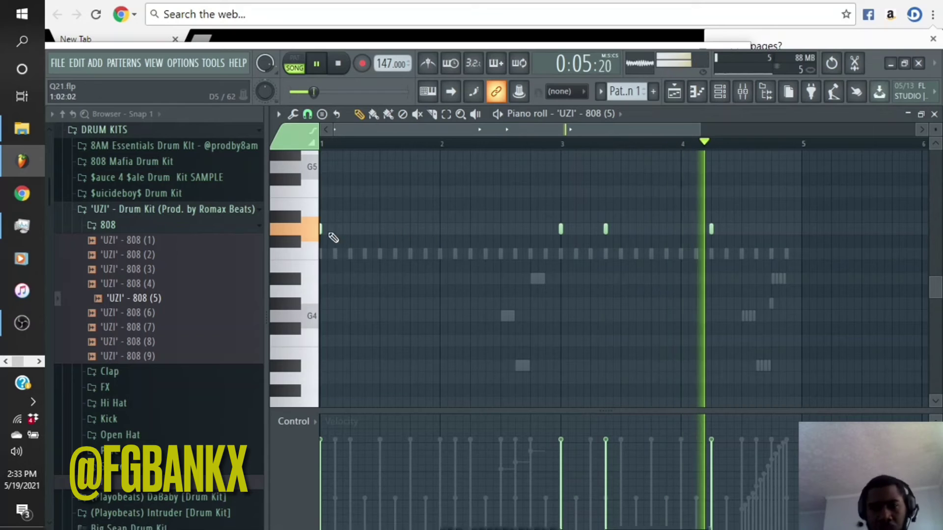
Lower the first 808 note in bar 1 to A#4 and the bar 4 note to C5
{"action": "left_click_drag", "start_coordinate": [320, 228], "coordinate": [316, 268]}
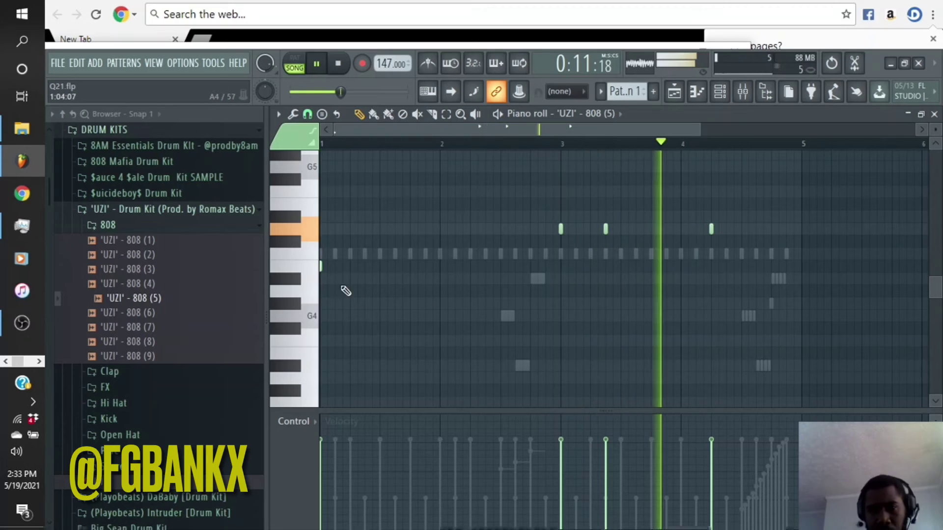
{"action": "left_click_drag", "start_coordinate": [320, 265], "coordinate": [317, 279]}
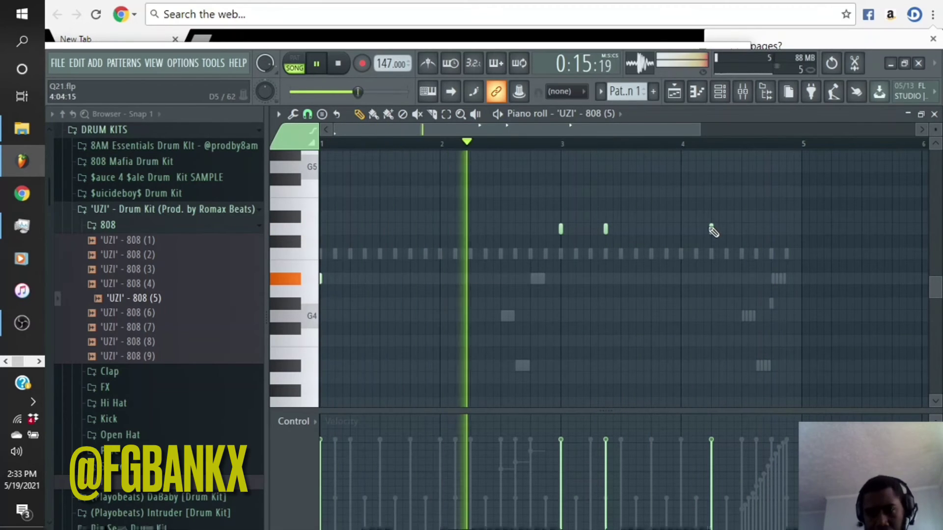
{"action": "left_click_drag", "start_coordinate": [710, 227], "coordinate": [711, 252]}
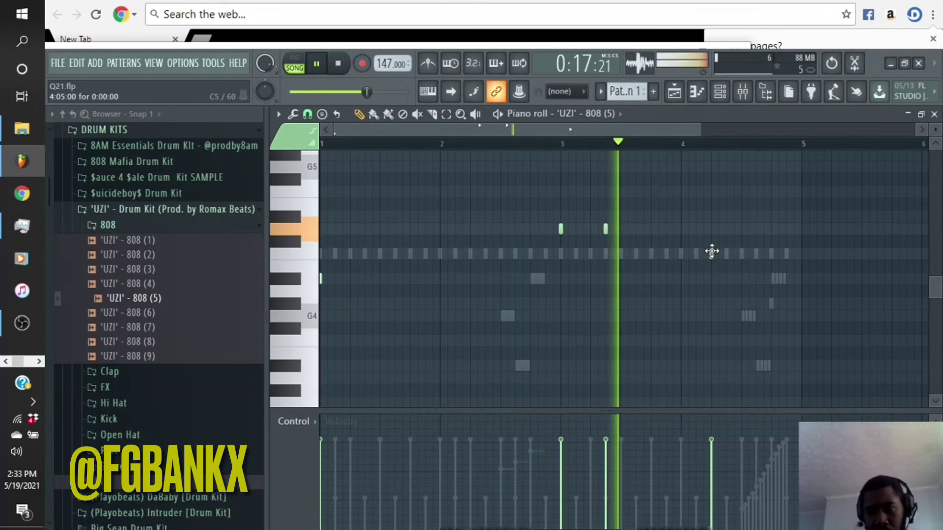
Audition the 'UZI' kit's open hat samples and load 'UZI' - Open Hat (3) as a new channel below the snare
{"action": "left_click", "coordinate": [725, 91]}
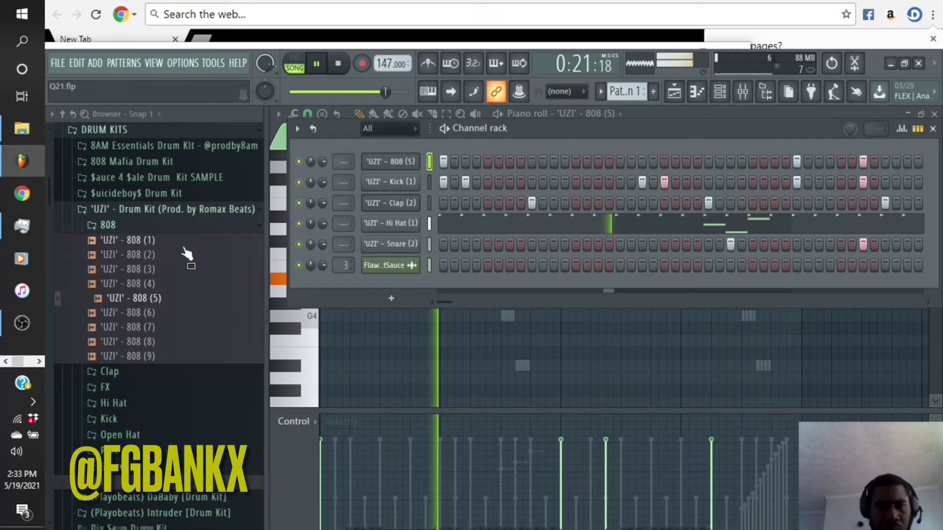
{"action": "left_click", "coordinate": [117, 226]}
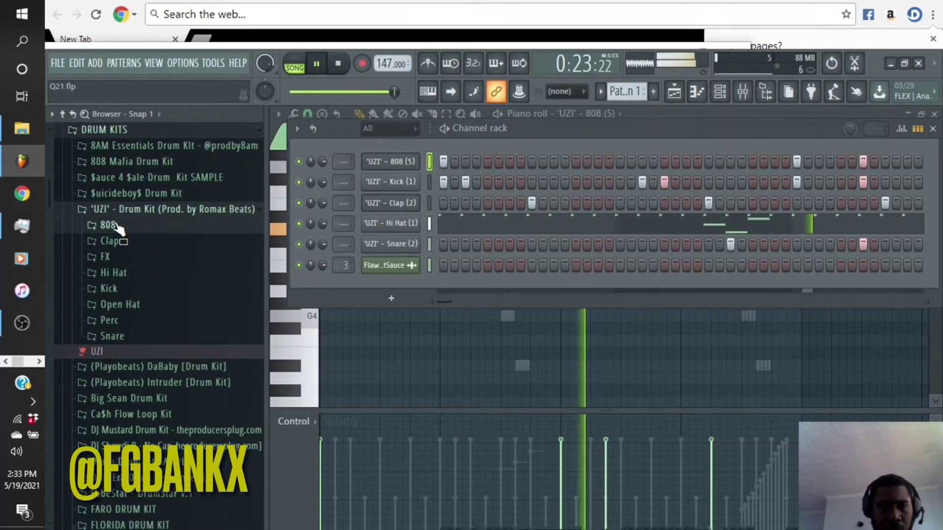
{"action": "left_click", "coordinate": [117, 226]}
{"action": "left_click", "coordinate": [117, 225]}
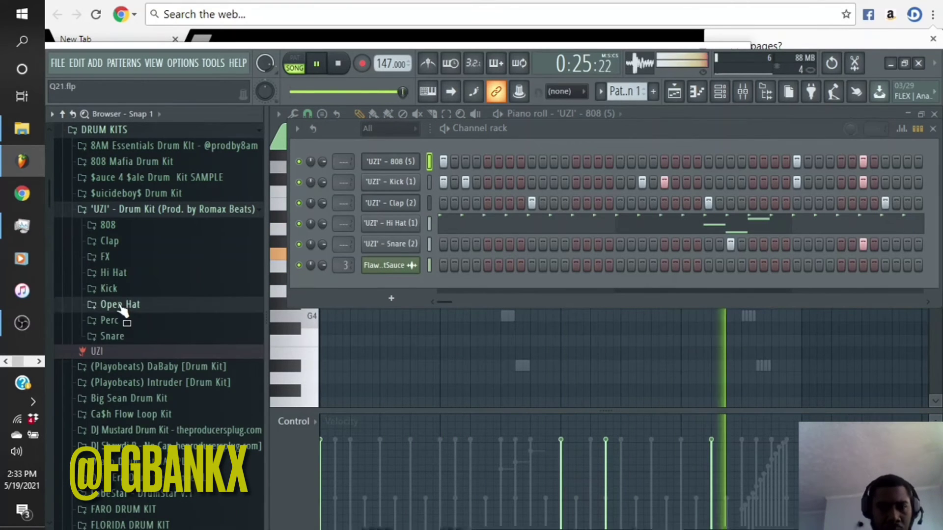
{"action": "left_click", "coordinate": [120, 304]}
{"action": "left_click", "coordinate": [131, 335]}
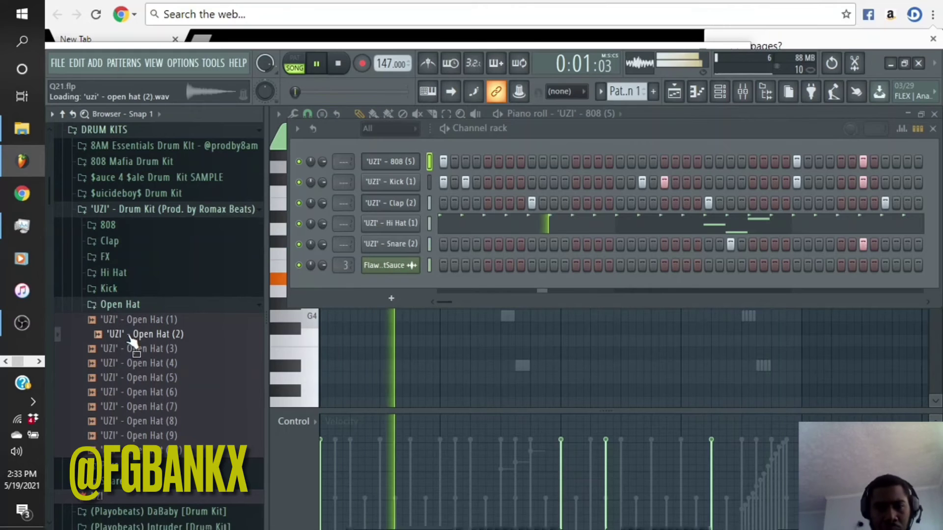
{"action": "left_click", "coordinate": [131, 348]}
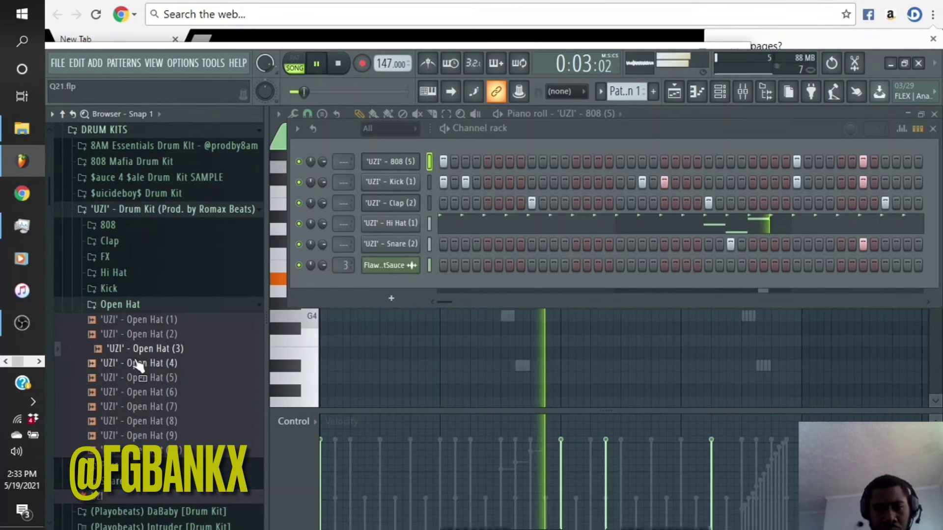
{"action": "left_click_drag", "start_coordinate": [137, 350], "coordinate": [394, 256]}
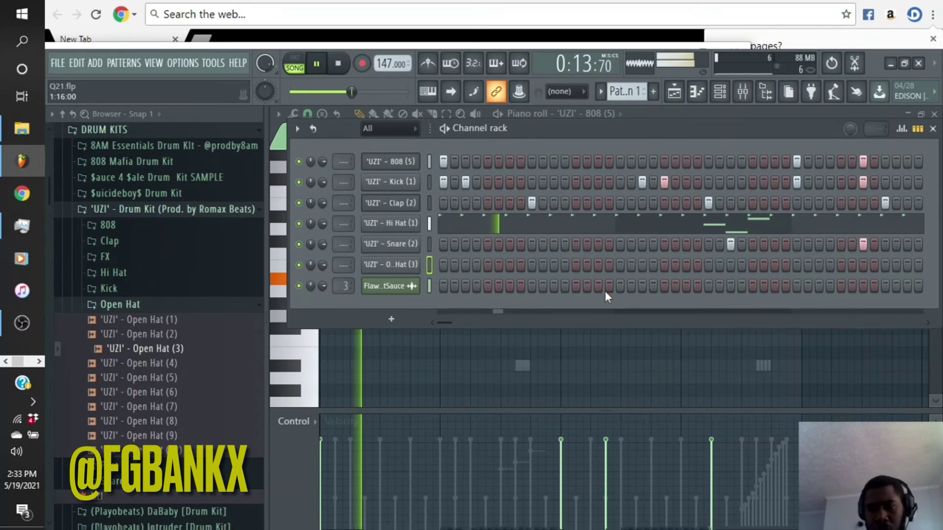
{"action": "left_click", "coordinate": [685, 266]}
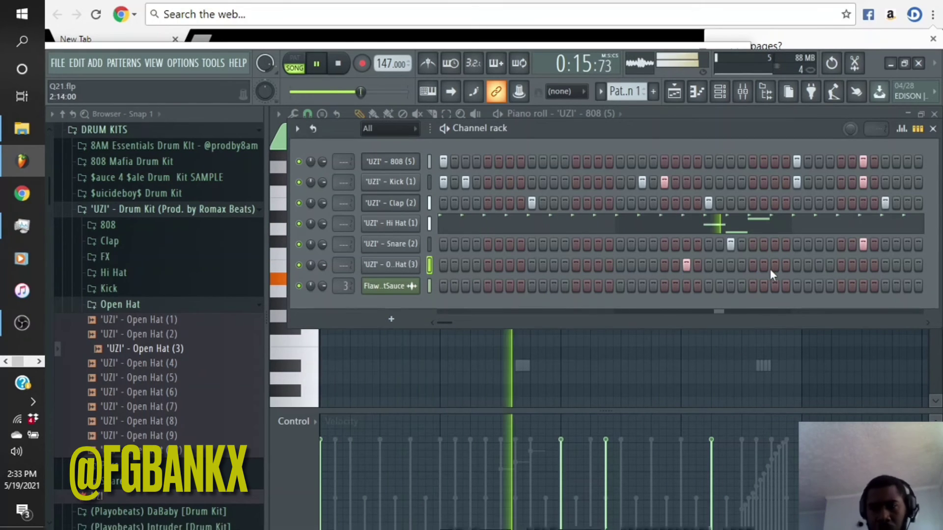
{"action": "left_click", "coordinate": [686, 265]}
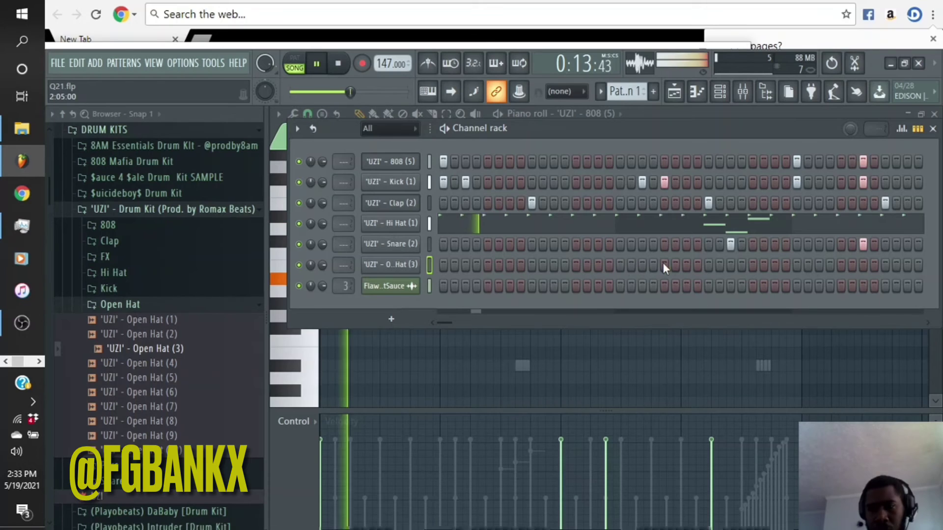
{"action": "left_click", "coordinate": [576, 265]}
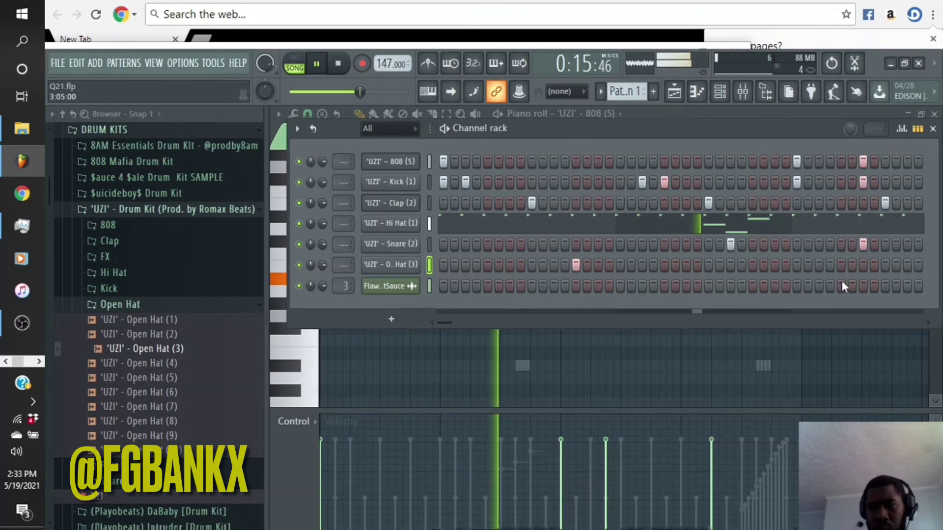
{"action": "key", "text": "space"}
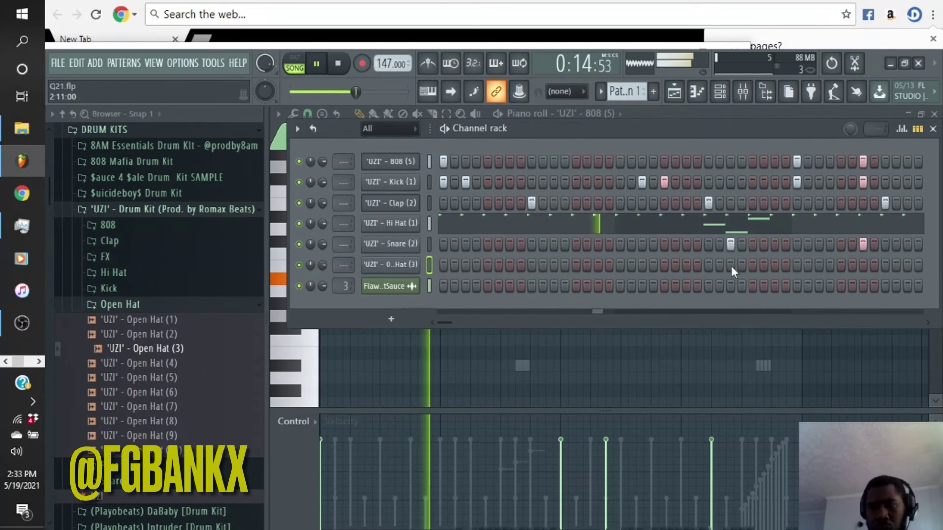
Place open hat hits on step 13 of bar 2 and step 13 of bar 4
{"action": "left_click", "coordinate": [751, 266]}
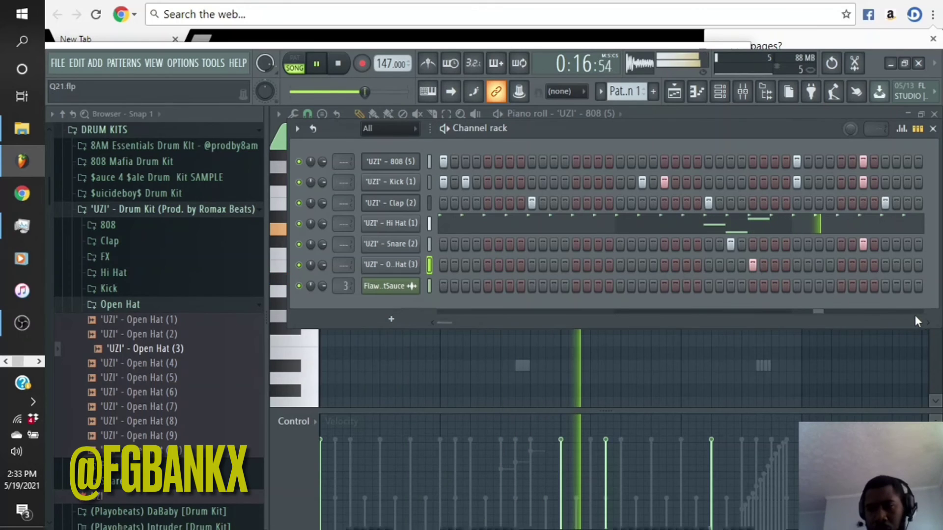
{"action": "left_click", "coordinate": [929, 321]}
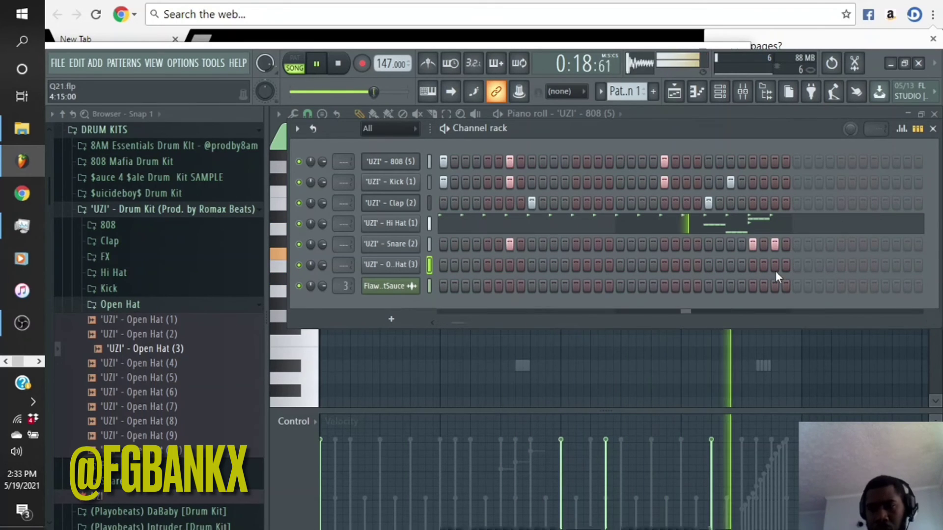
Turn off Use loop points in the 'UZI' - Open Hat (3) channel's sampler settings and return to the channel rack
{"action": "left_click", "coordinate": [390, 265]}
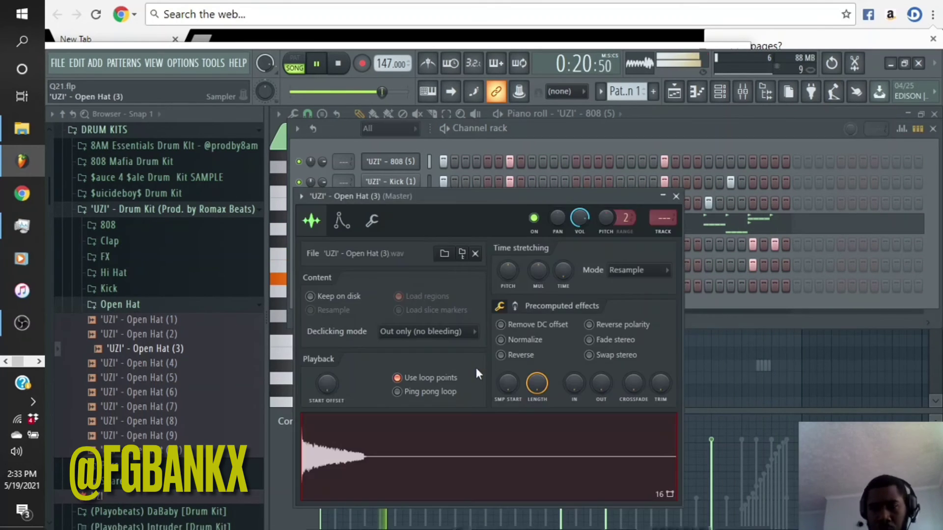
{"action": "left_click", "coordinate": [653, 135]}
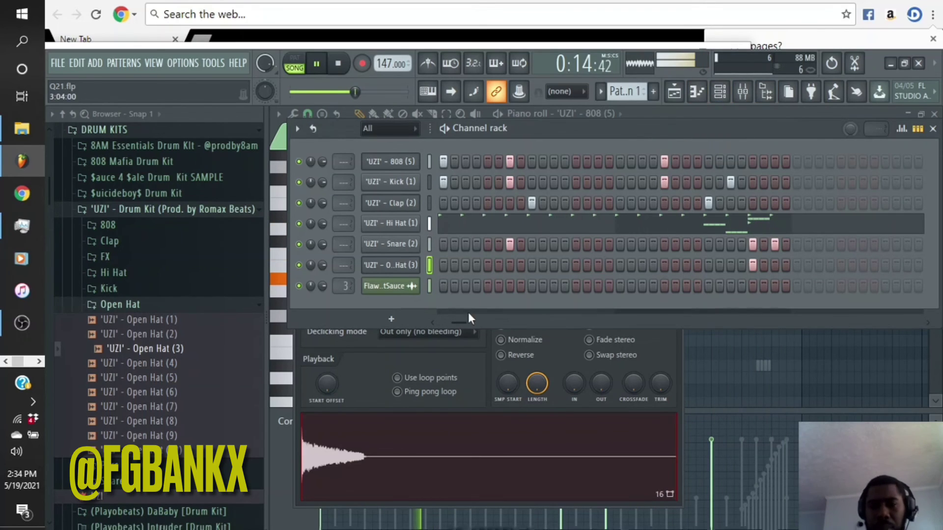
{"action": "left_click_drag", "start_coordinate": [460, 324], "coordinate": [450, 315]}
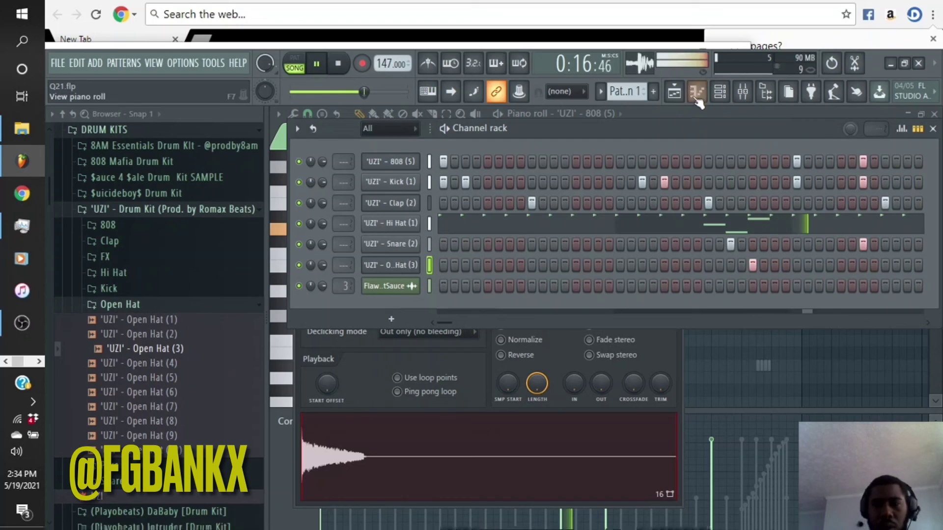